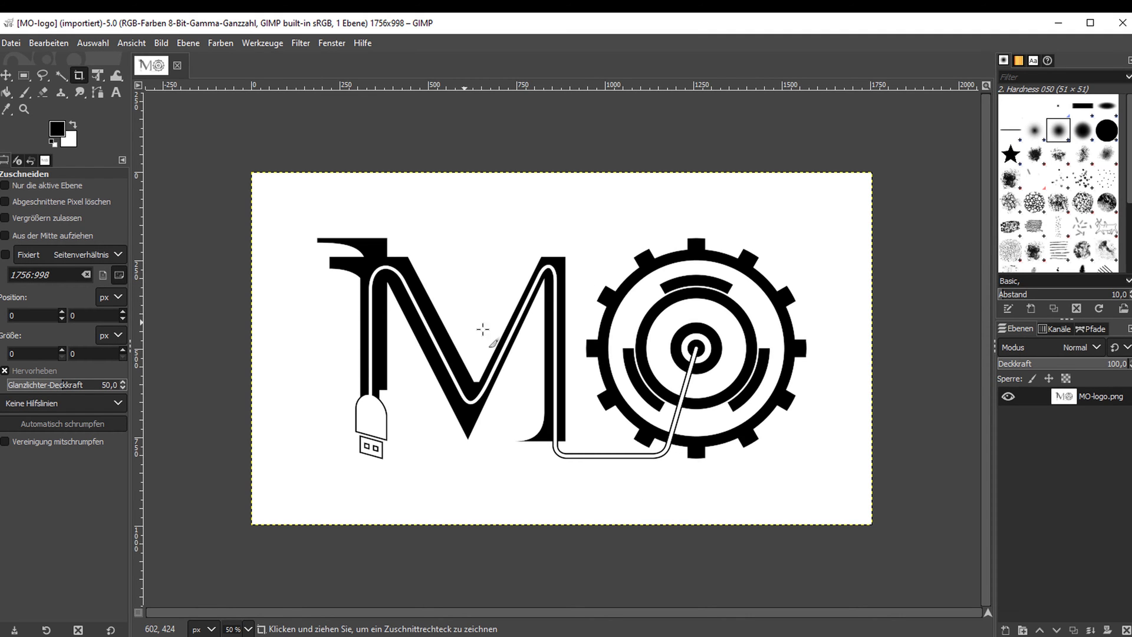
pyautogui.keyDown('ctrl'); pyautogui.scroll(3, 576, 310); pyautogui.keyUp('ctrl')
pyautogui.keyDown('ctrl'); pyautogui.scroll(2, 708, 338); pyautogui.keyUp('ctrl')
pyautogui.keyDown('ctrl'); pyautogui.scroll(2, 576, 283); pyautogui.keyUp('ctrl')
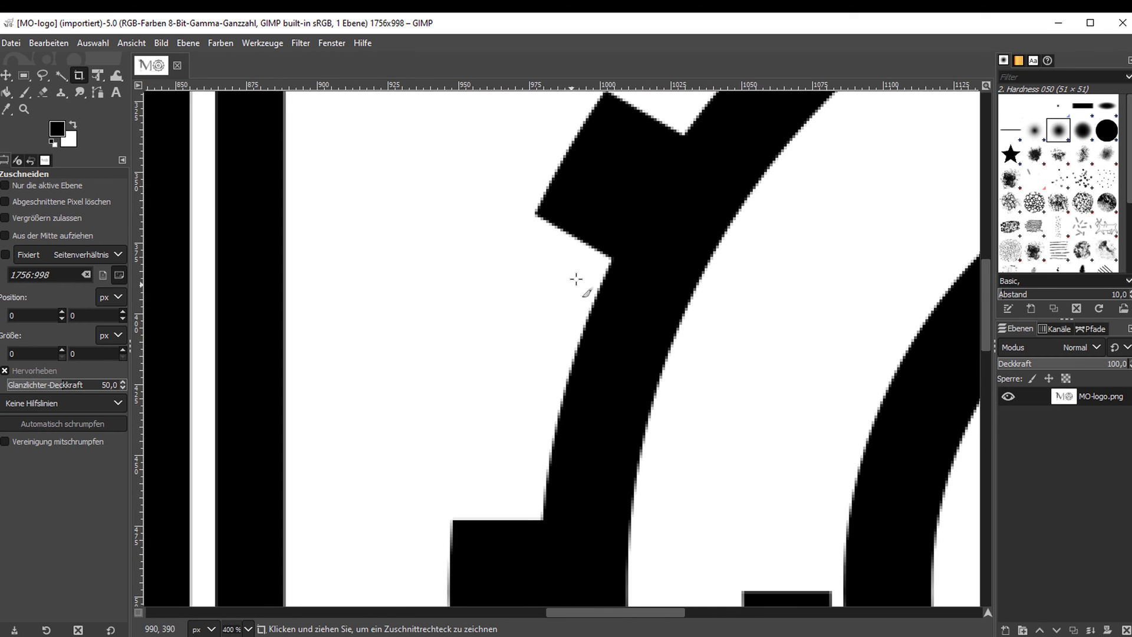
pyautogui.keyDown('ctrl'); pyautogui.scroll(2, 657, 232); pyautogui.keyUp('ctrl')
pyautogui.keyDown('ctrl'); pyautogui.scroll(2, 625, 223); pyautogui.keyUp('ctrl')
pyautogui.keyDown('ctrl'); pyautogui.scroll(2, 613, 287); pyautogui.keyUp('ctrl')
pyautogui.keyDown('ctrl'); pyautogui.scroll(3, 613, 287); pyautogui.keyUp('ctrl')
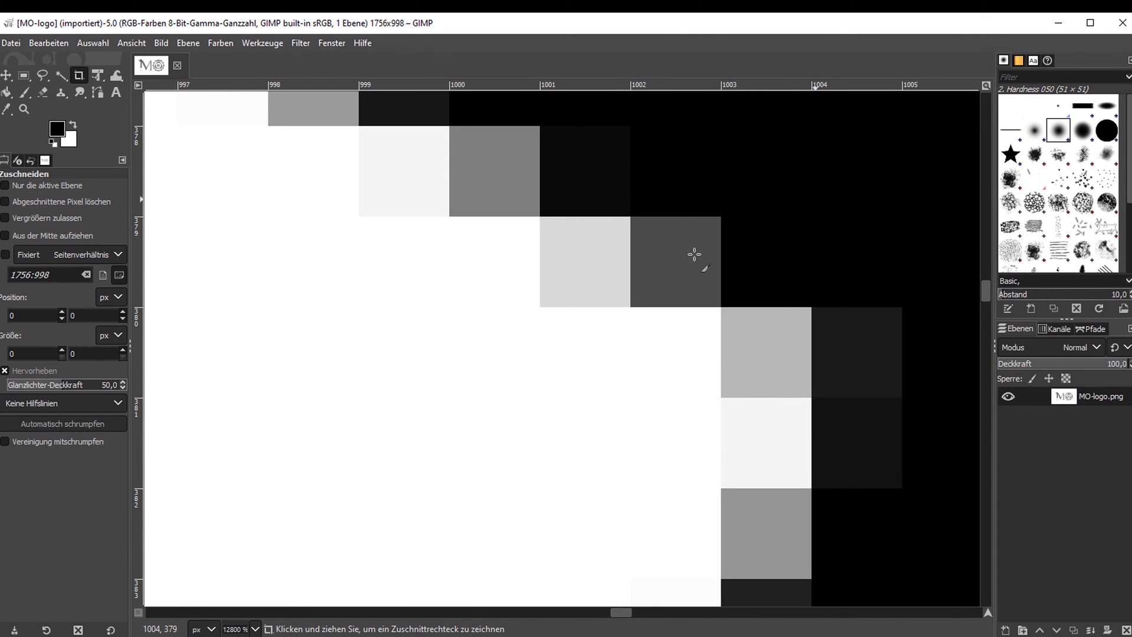
pyautogui.keyDown('ctrl'); pyautogui.scroll(-1, 731, 302); pyautogui.keyUp('ctrl')
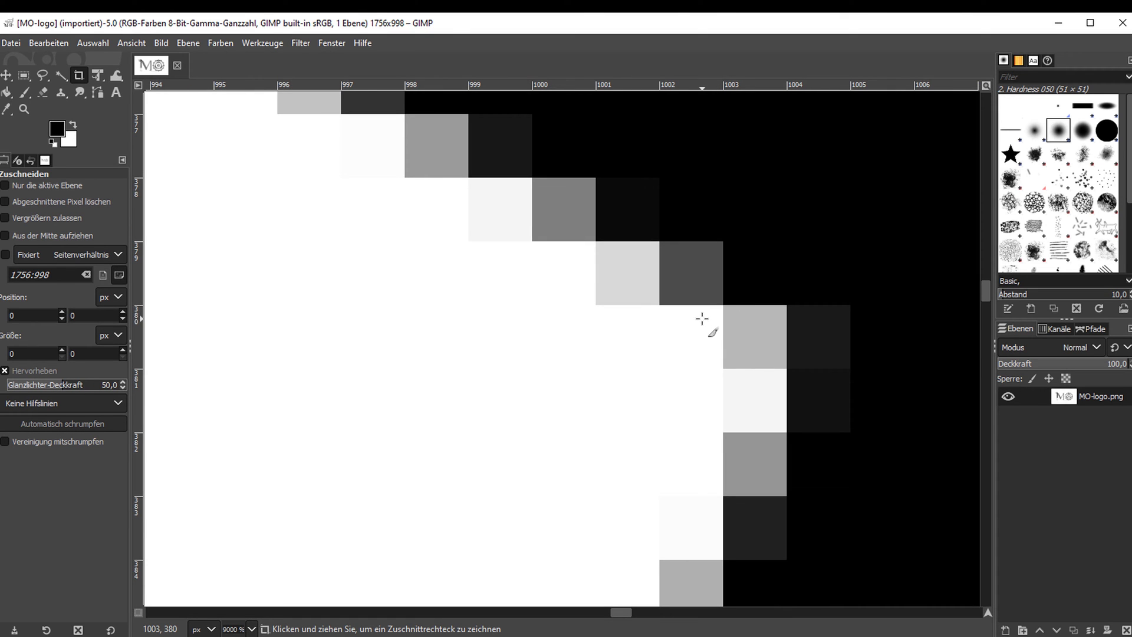
pyautogui.keyDown('ctrl'); pyautogui.scroll(-2, 700, 321); pyautogui.keyUp('ctrl')
pyautogui.keyDown('ctrl'); pyautogui.scroll(-5, 695, 330); pyautogui.keyUp('ctrl')
pyautogui.keyDown('ctrl'); pyautogui.scroll(-5, 693, 328); pyautogui.keyUp('ctrl')
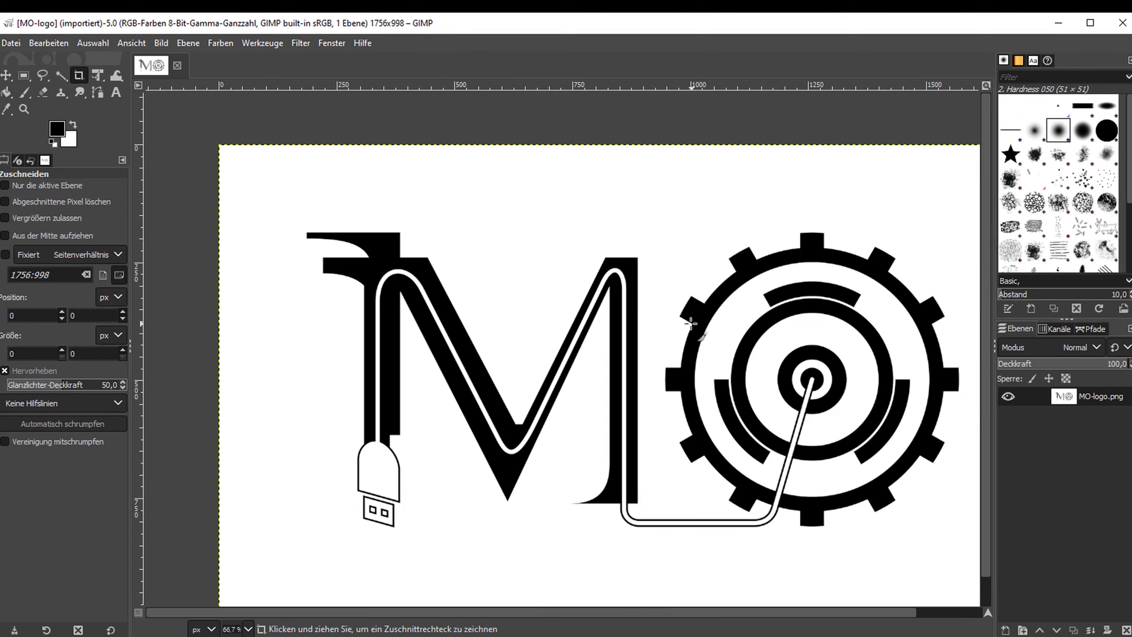
pyautogui.keyDown('ctrl'); pyautogui.scroll(-1, 283, 286); pyautogui.keyUp('ctrl')
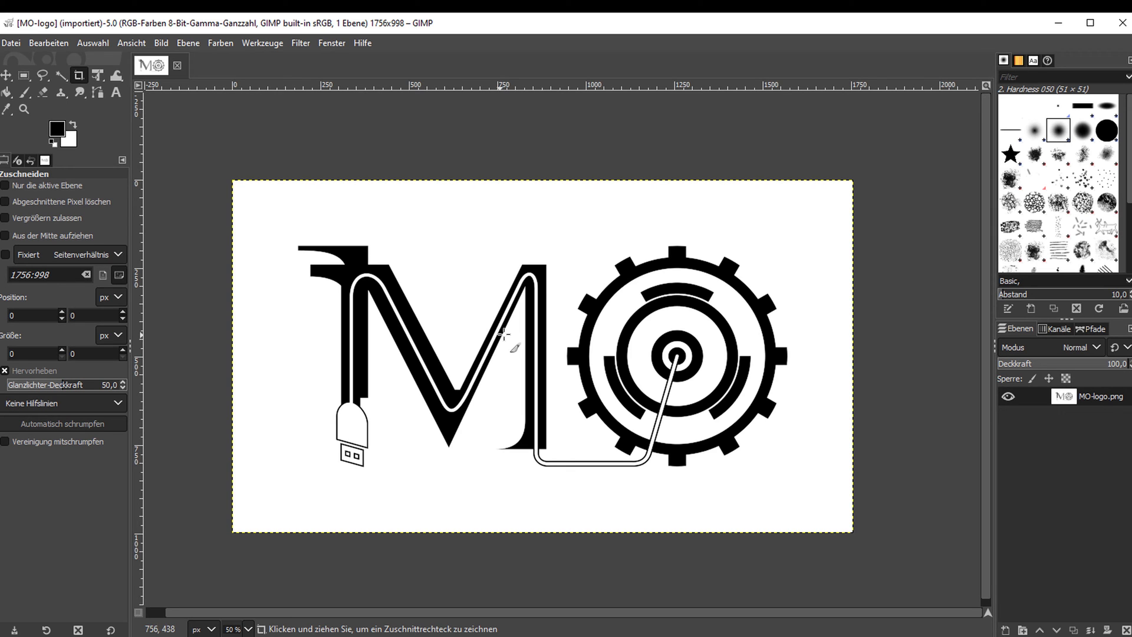
# Create a new blank 1756×998 image and paint a looping black brush stroke across it
pyautogui.hotkey('ctrl', 'n')
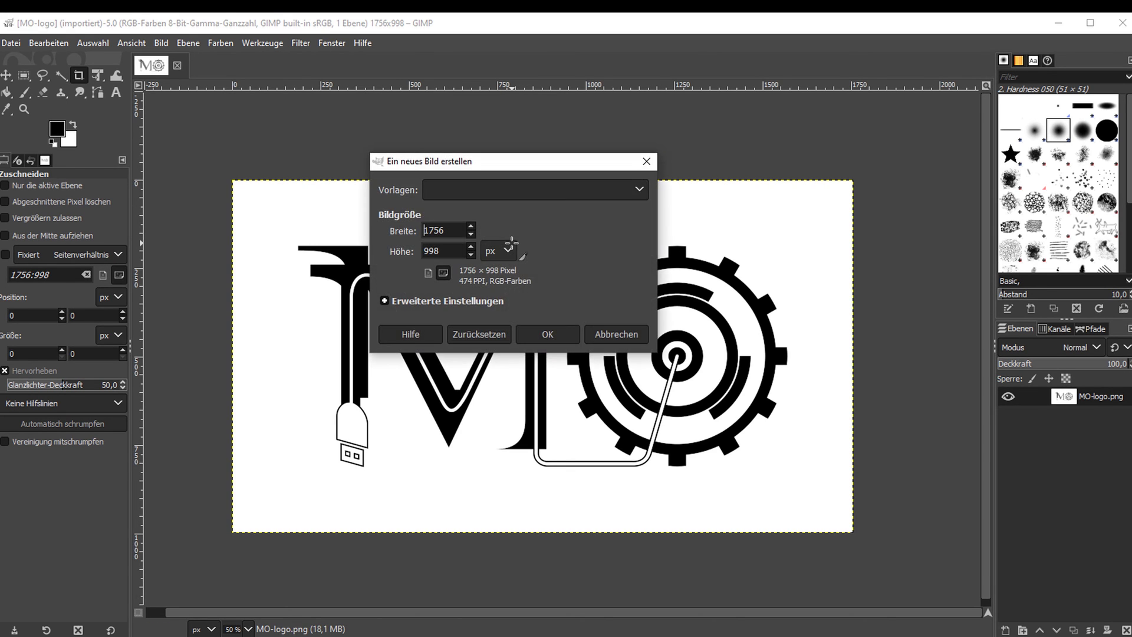
pyautogui.press('Return')
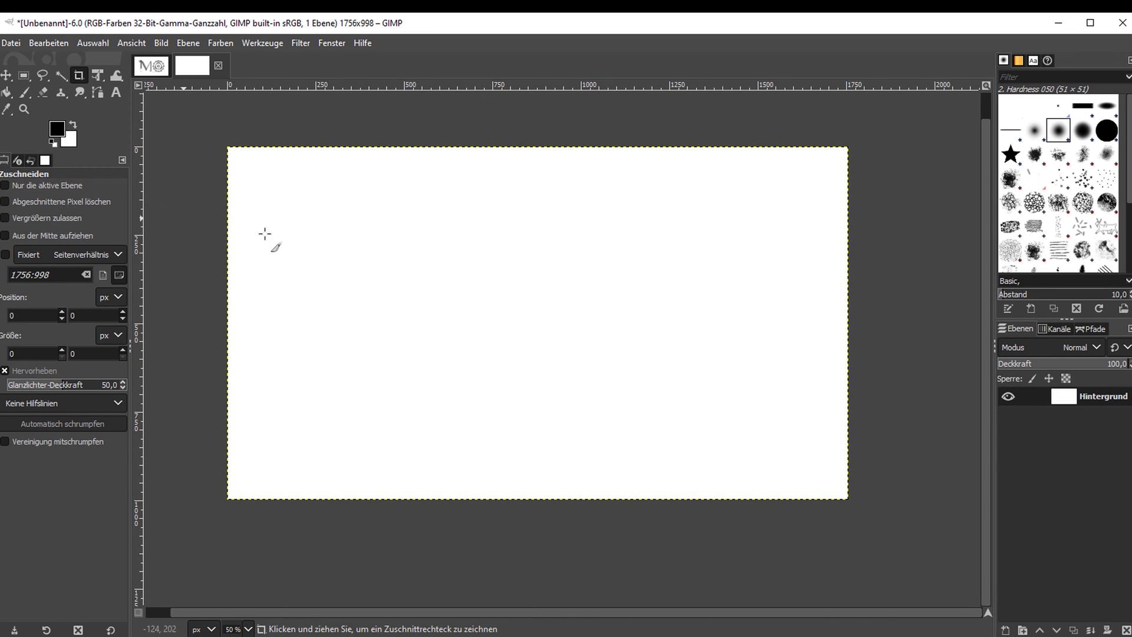
pyautogui.press('p')
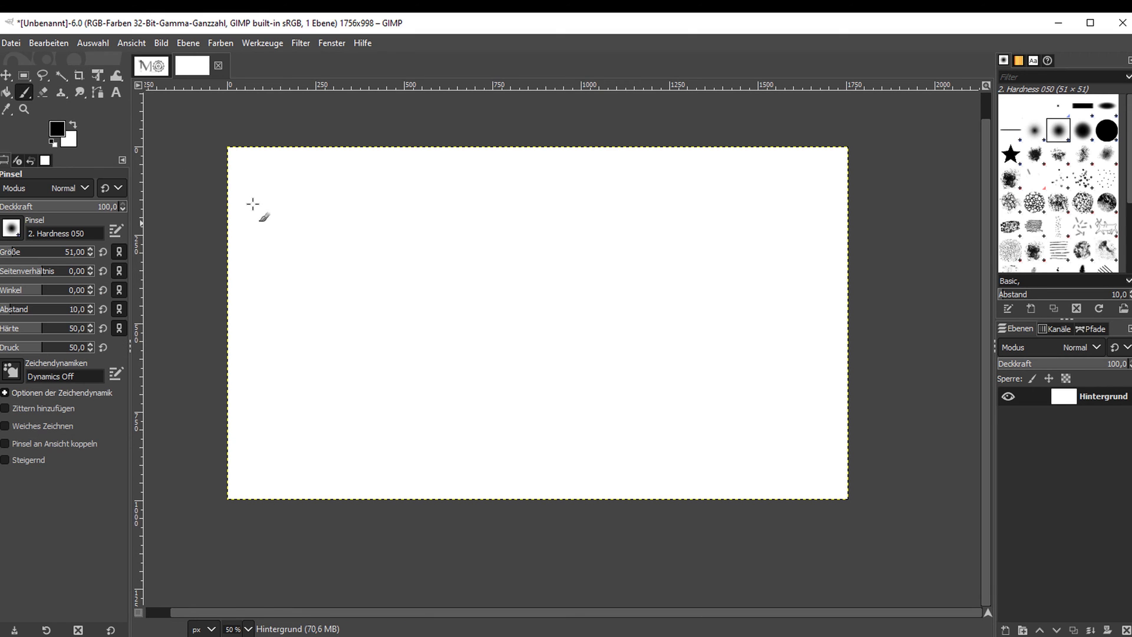
pyautogui.moveTo(298, 219)
pyautogui.mouseDown()
pyautogui.moveTo(639, 321)
pyautogui.moveTo(586, 335)
pyautogui.moveTo(707, 316)
pyautogui.mouseUp()
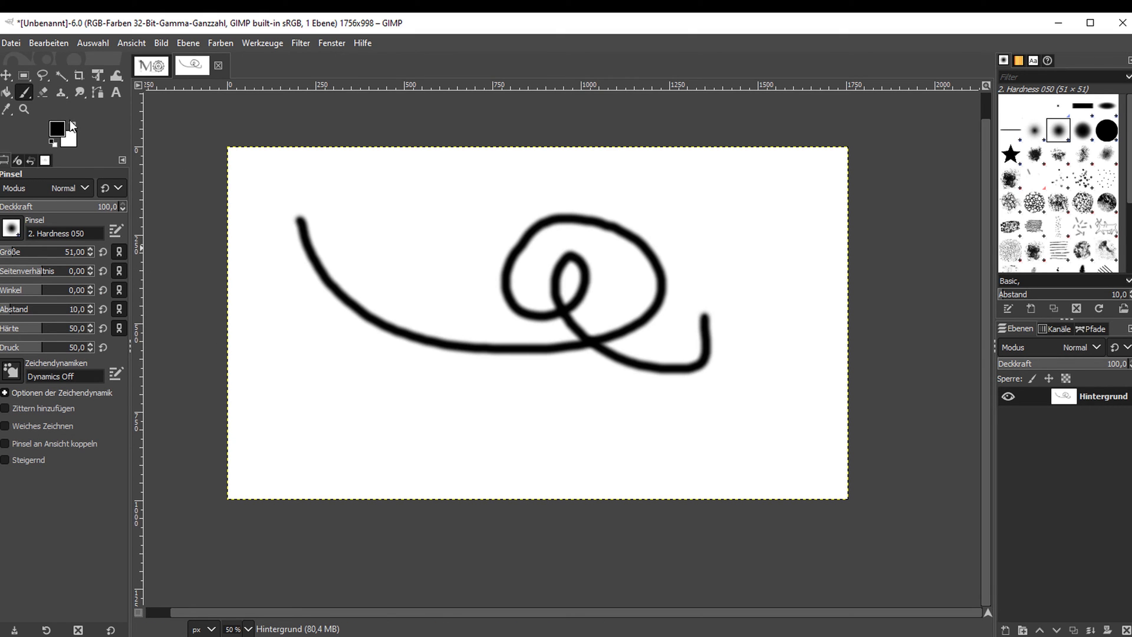
# Paint a light-red stroke and a dark-red stroke across the canvas
pyautogui.click(58, 132)
pyautogui.moveTo(80, 106); pyautogui.dragTo(70, 101)
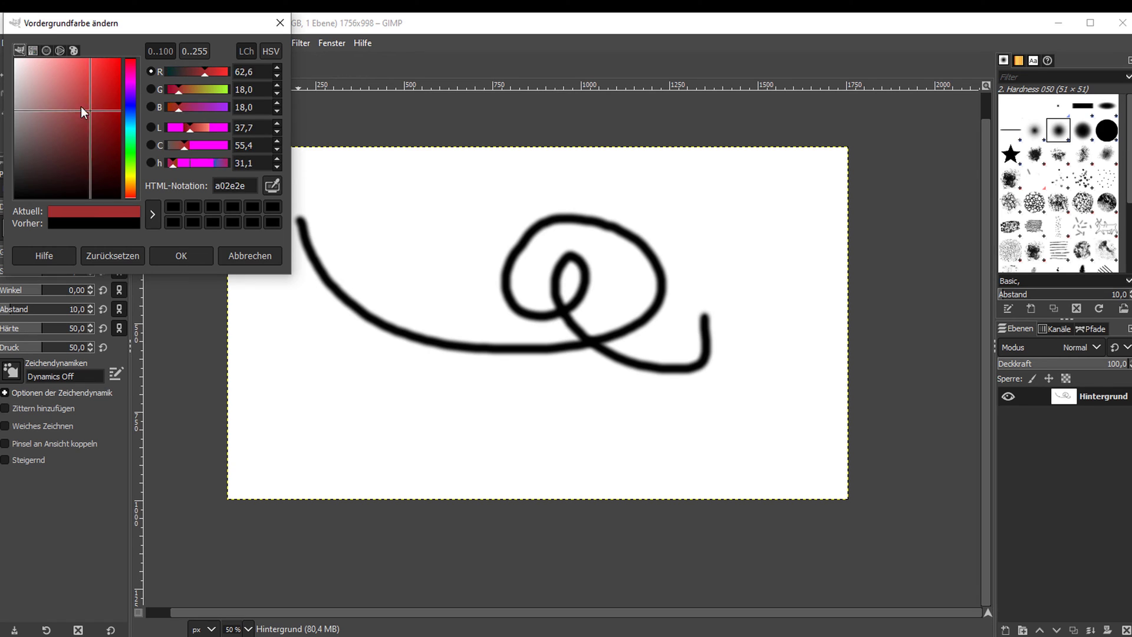
pyautogui.moveTo(397, 328); pyautogui.dragTo(690, 295)
pyautogui.click(89, 120)
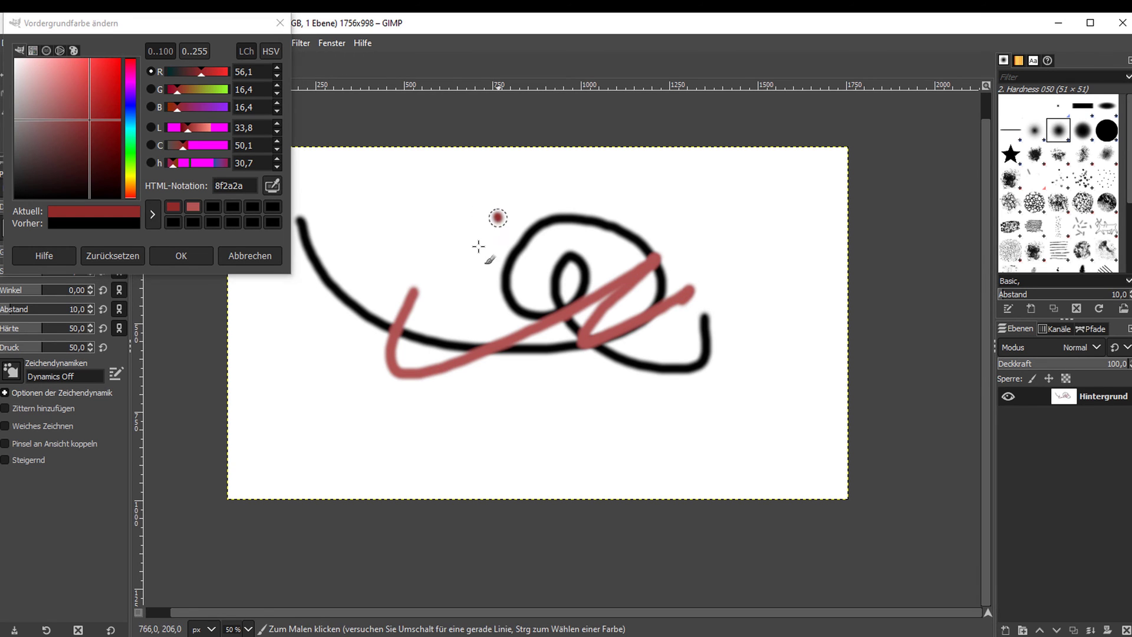
pyautogui.moveTo(499, 217); pyautogui.dragTo(654, 322)
# Add green, dark olive green and long bright-green strokes to the canvas
pyautogui.click(97, 89)
pyautogui.moveTo(539, 400); pyautogui.dragTo(715, 369)
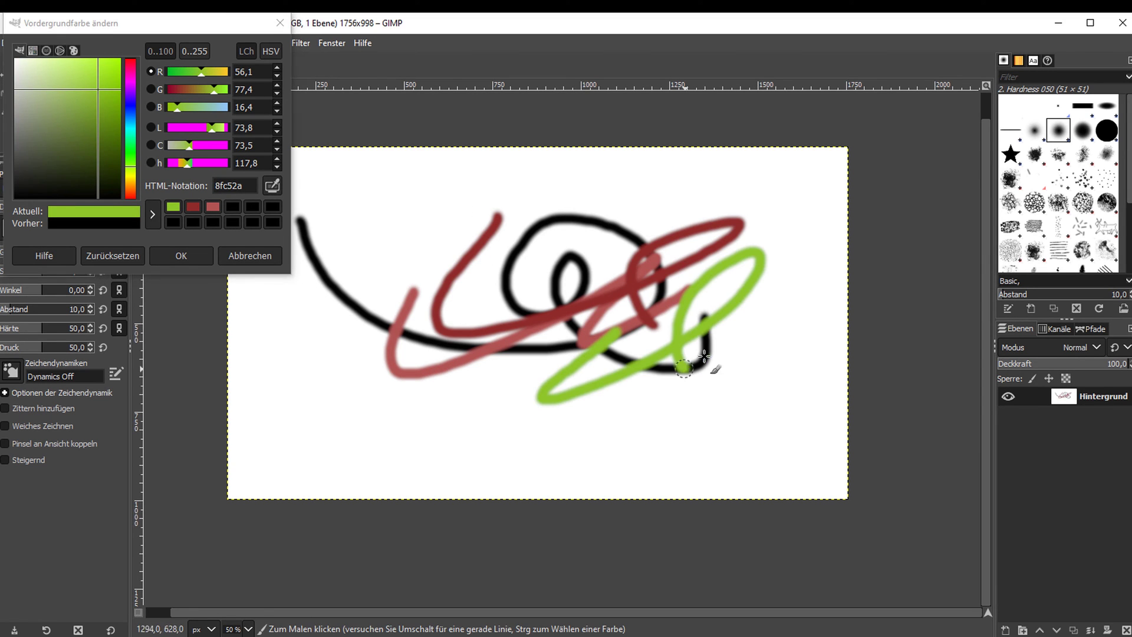
pyautogui.click(74, 128)
pyautogui.moveTo(557, 304)
pyautogui.mouseDown()
pyautogui.moveTo(489, 395)
pyautogui.moveTo(586, 372)
pyautogui.mouseUp()
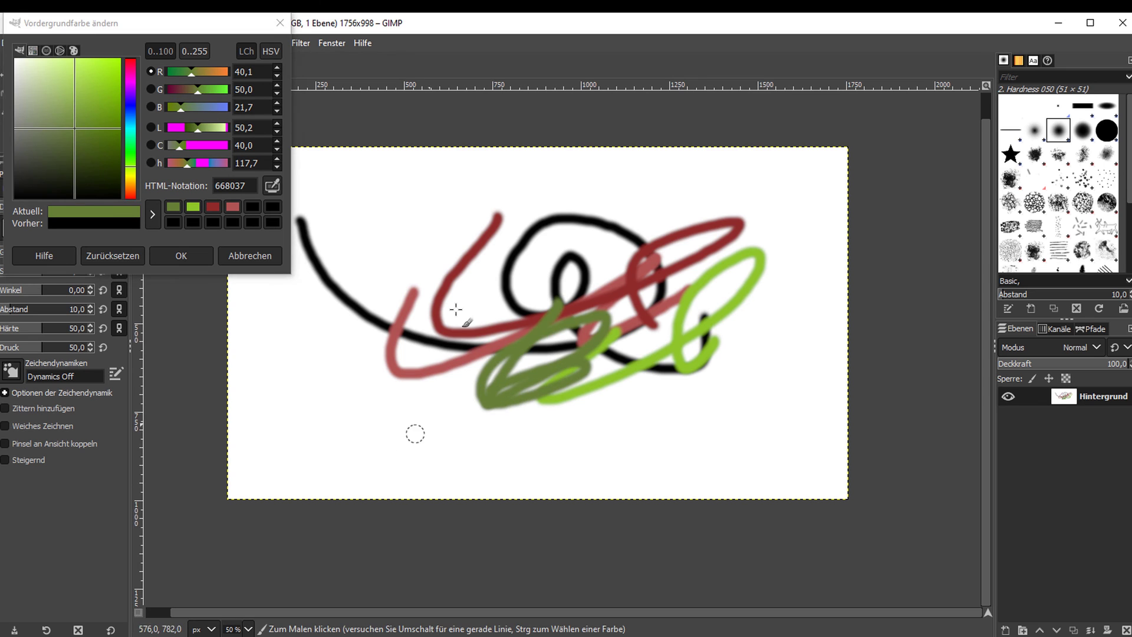
pyautogui.click(110, 73)
pyautogui.moveTo(633, 409)
pyautogui.mouseDown()
pyautogui.moveTo(533, 524)
pyautogui.moveTo(328, 318)
pyautogui.mouseUp()
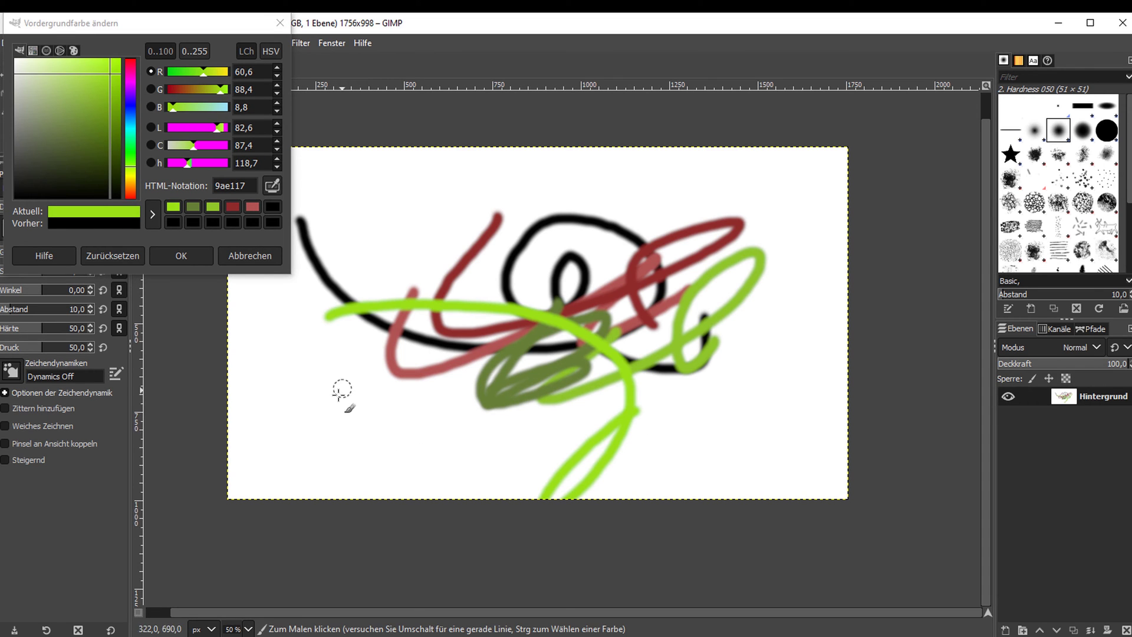
# Paint a white stroke over the left scribbles, then restore the foreground to black
pyautogui.click(15, 60)
pyautogui.moveTo(439, 374); pyautogui.dragTo(407, 294)
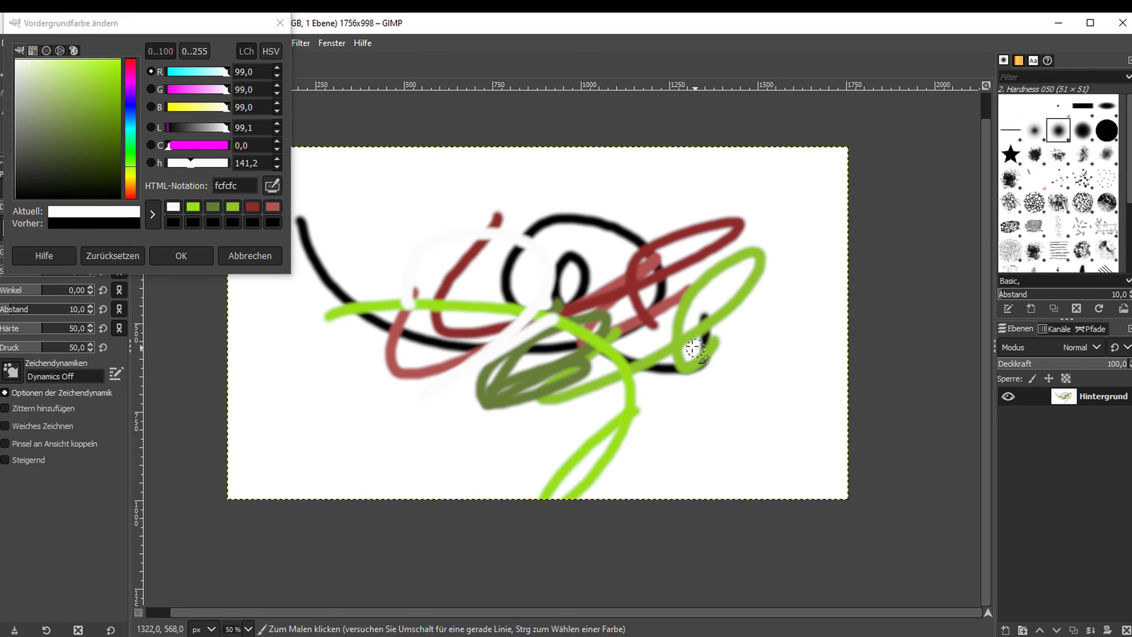
pyautogui.scroll(1, 575, 280)
pyautogui.scroll(4, 601, 301)
pyautogui.scroll(2, 649, 266)
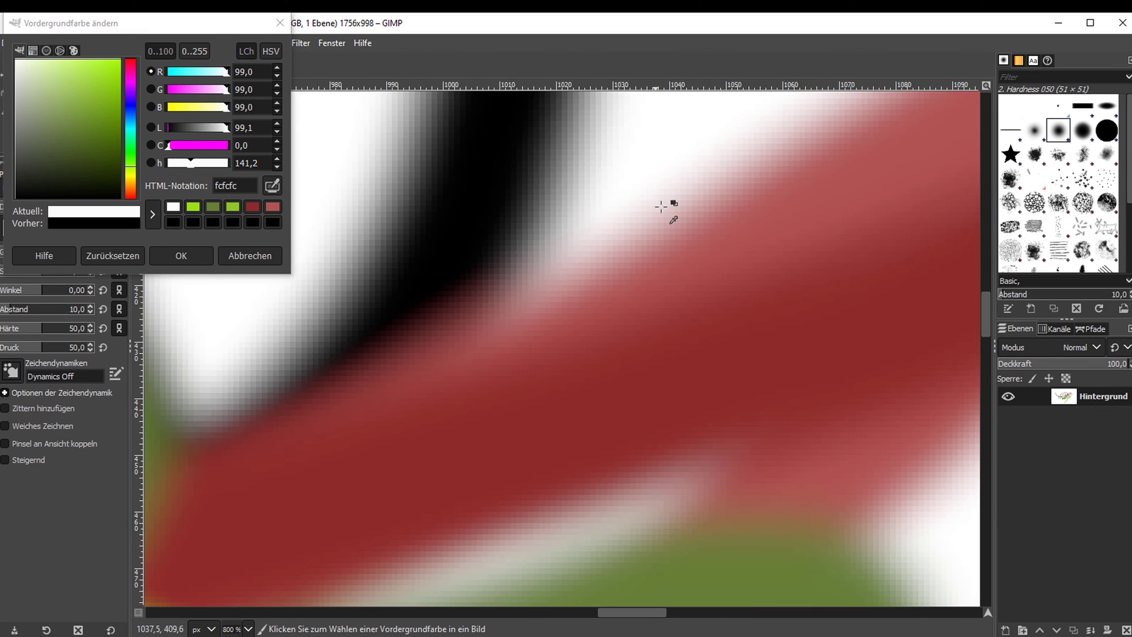
pyautogui.scroll(2, 663, 206)
pyautogui.scroll(-2, 659, 210)
pyautogui.scroll(-2, 660, 212)
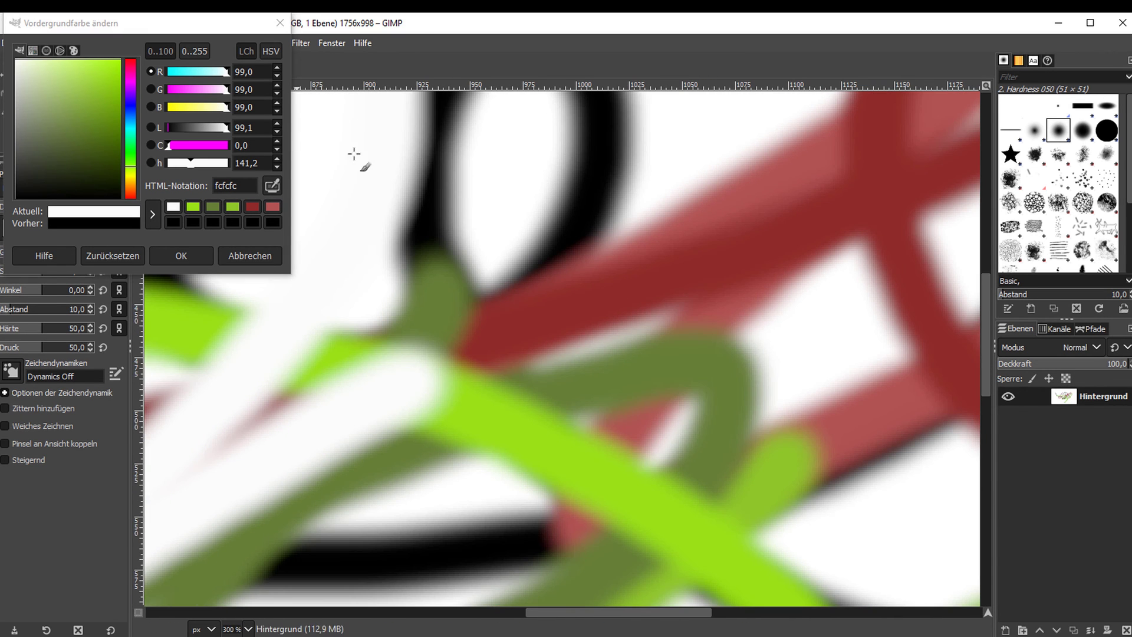
pyautogui.click(253, 254)
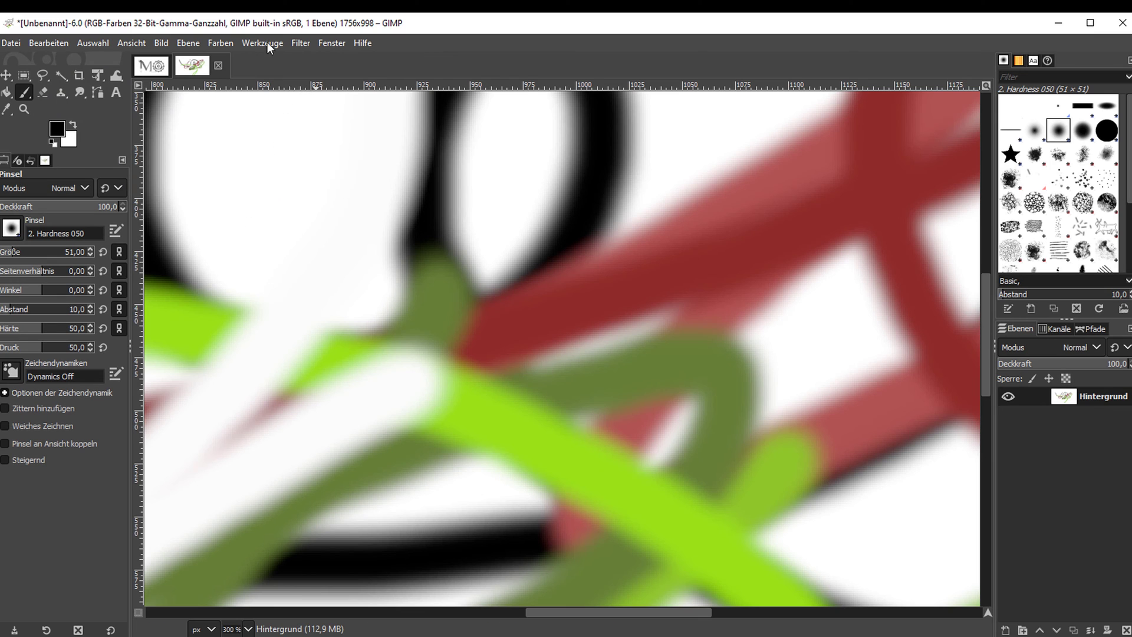
pyautogui.scroll(-3, 462, 184)
pyautogui.scroll(-1, 467, 197)
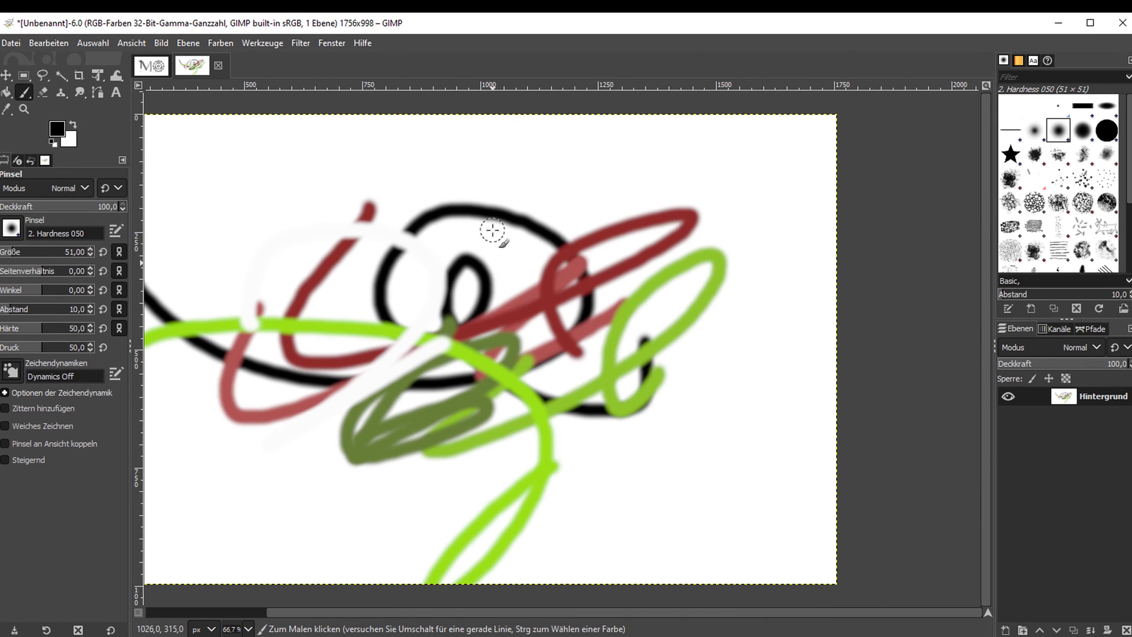
pyautogui.scroll(-1, 798, 333)
pyautogui.scroll(1, 434, 412)
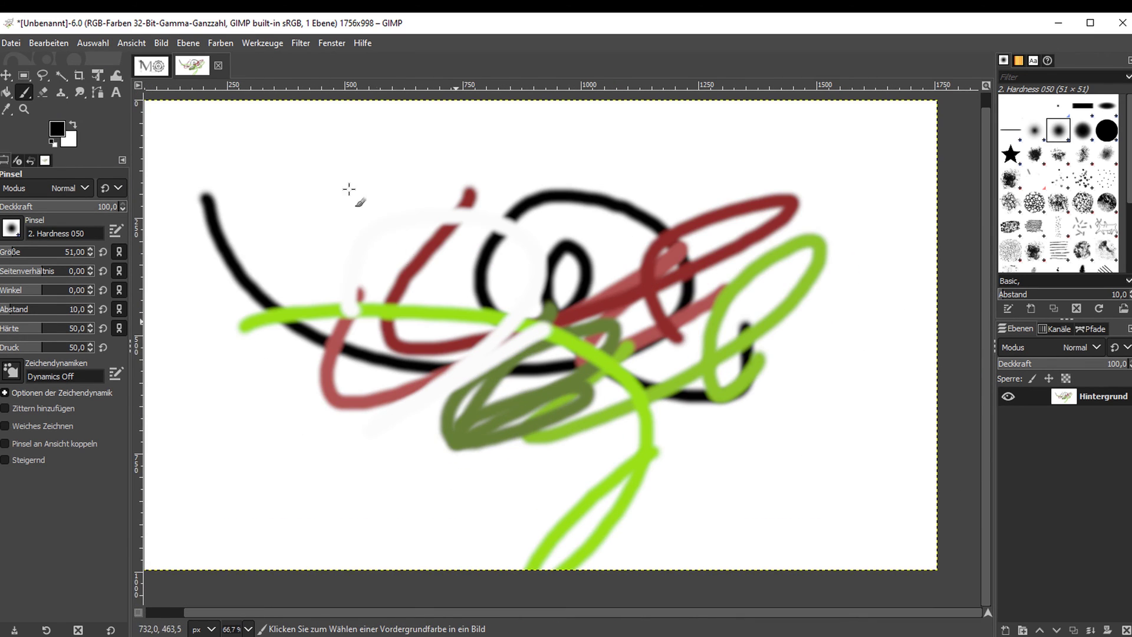
pyautogui.click(161, 42)
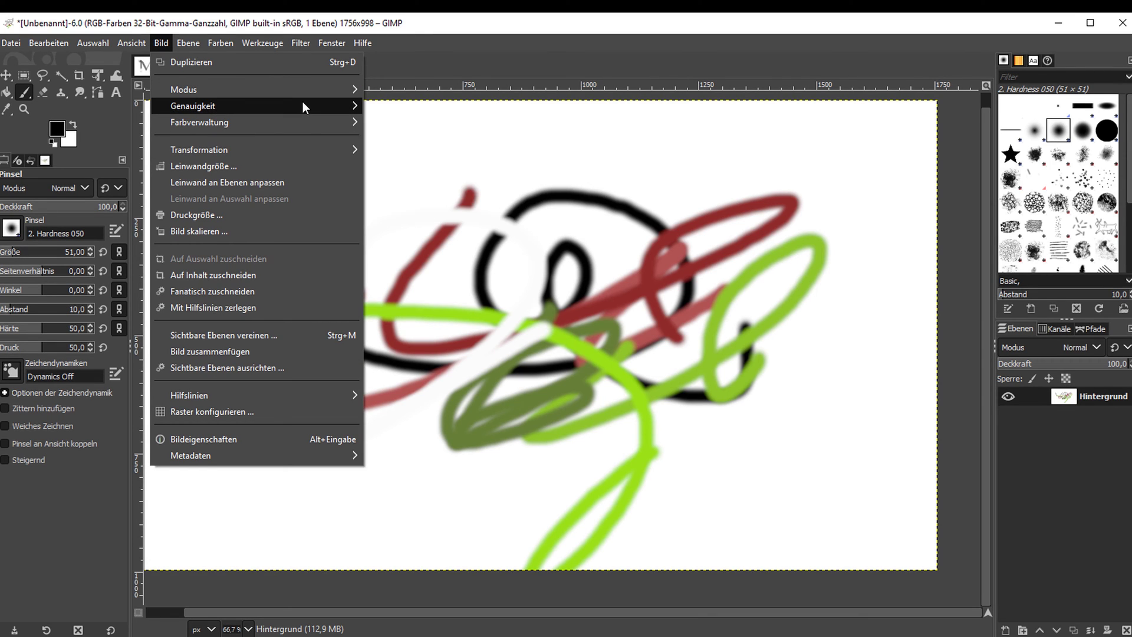
pyautogui.moveTo(193, 105)
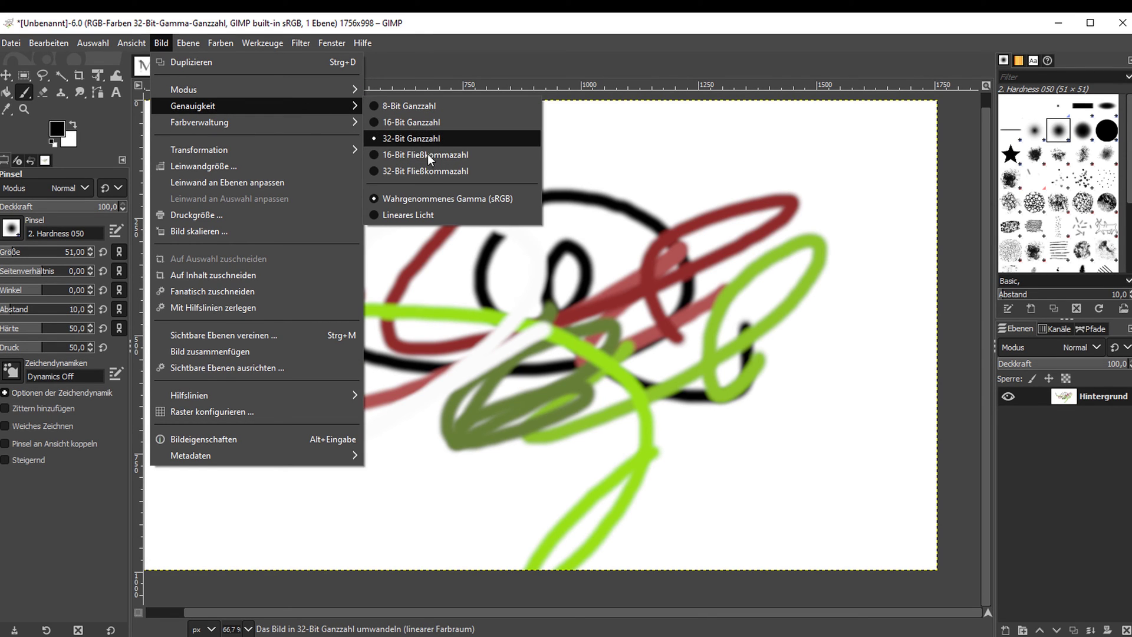
pyautogui.click(406, 105)
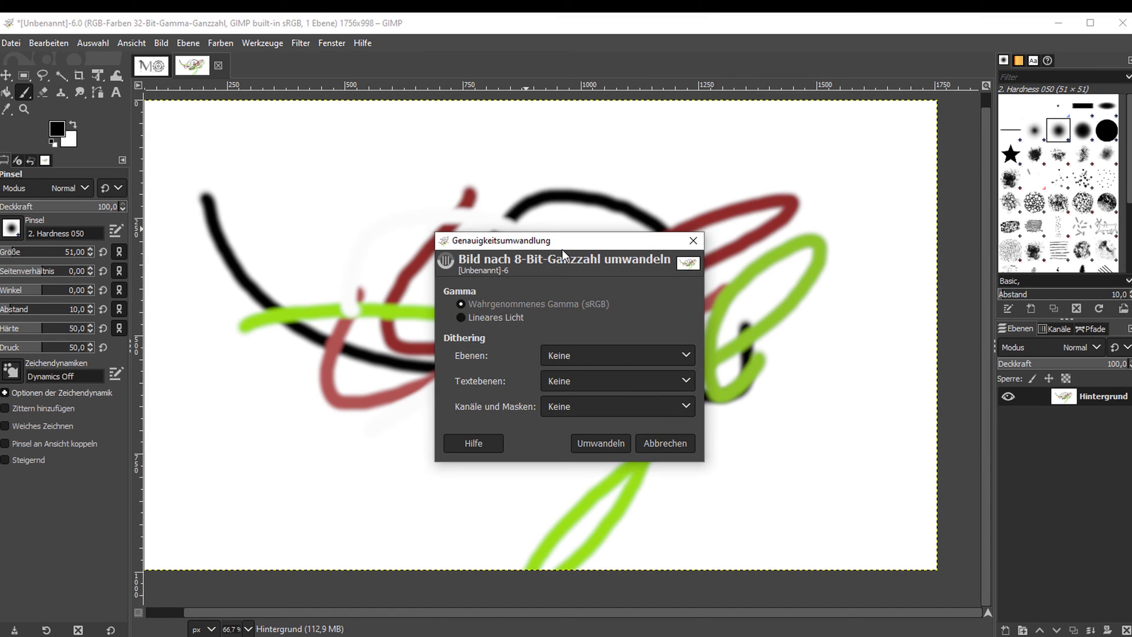
pyautogui.moveTo(561, 249); pyautogui.dragTo(285, 147)
pyautogui.keyDown('ctrl'); pyautogui.scroll(3, 639, 295); pyautogui.keyUp('ctrl')
pyautogui.keyDown('ctrl'); pyautogui.scroll(2, 677, 303); pyautogui.keyUp('ctrl')
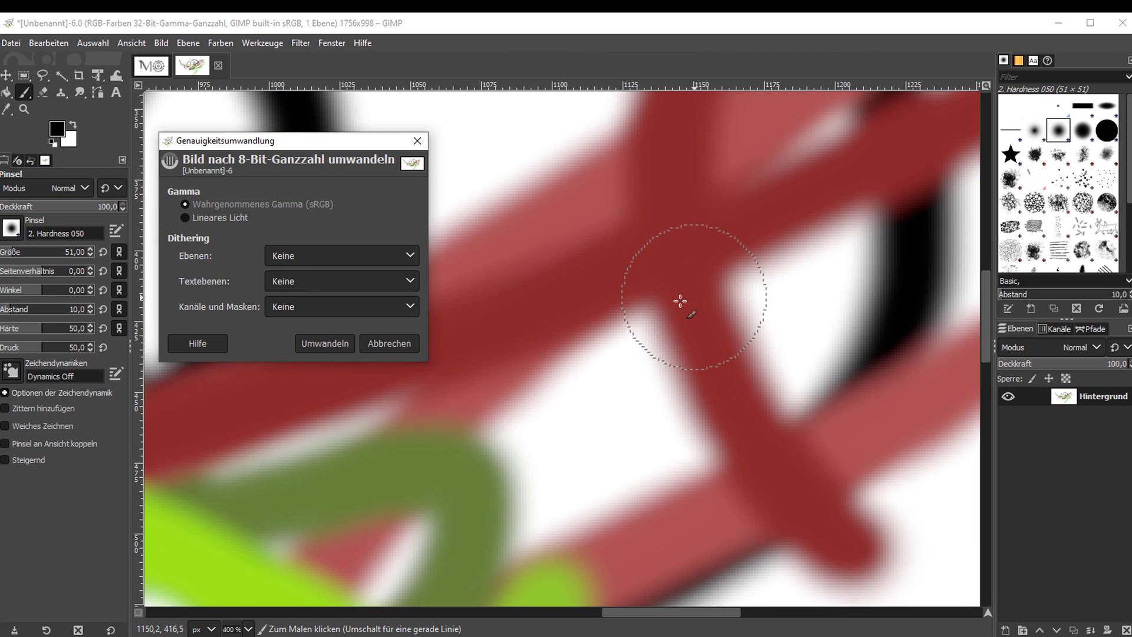
pyautogui.click(317, 346)
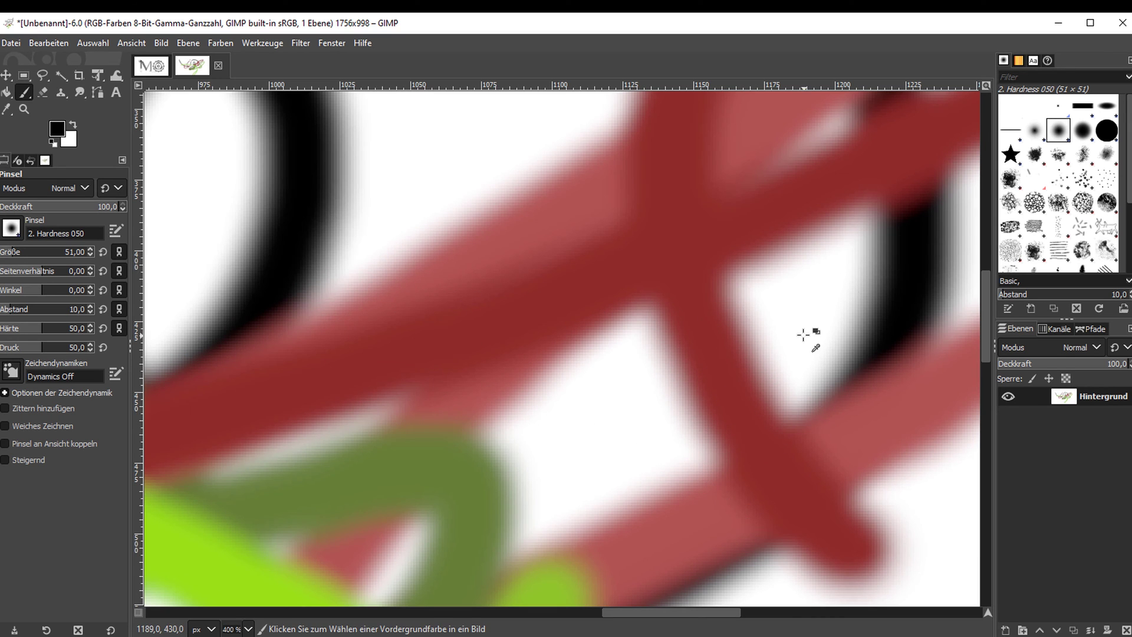
pyautogui.keyDown('ctrl'); pyautogui.scroll(-5, 779, 303); pyautogui.keyUp('ctrl')
pyautogui.keyDown('ctrl'); pyautogui.scroll(2, 727, 316); pyautogui.keyUp('ctrl')
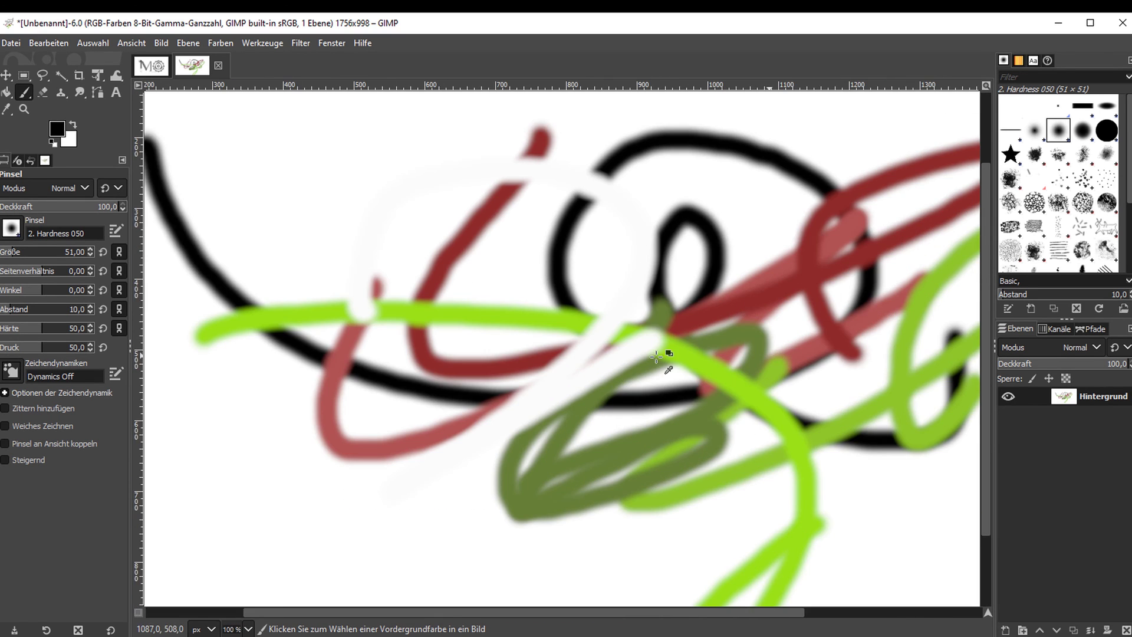
pyautogui.keyDown('ctrl'); pyautogui.scroll(-3, 669, 353); pyautogui.keyUp('ctrl')
pyautogui.keyDown('ctrl'); pyautogui.scroll(1, 590, 366); pyautogui.keyUp('ctrl')
pyautogui.keyDown('ctrl'); pyautogui.scroll(3, 612, 373); pyautogui.keyUp('ctrl')
pyautogui.keyDown('ctrl'); pyautogui.scroll(-1, 612, 373); pyautogui.keyUp('ctrl')
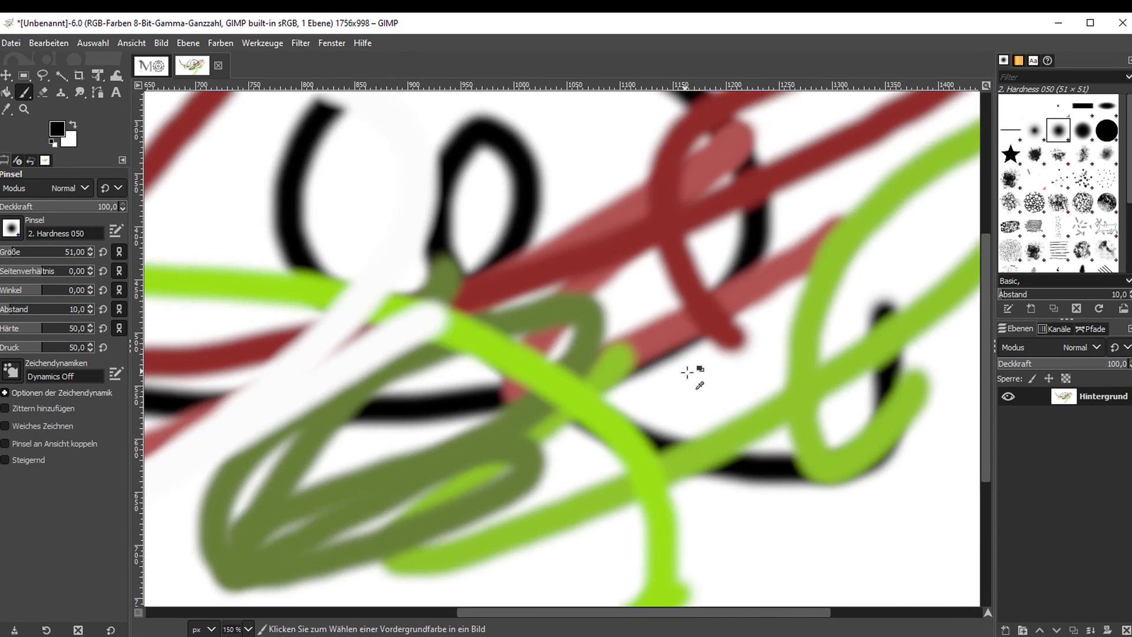
pyautogui.keyDown('ctrl'); pyautogui.scroll(-1, 688, 374); pyautogui.keyUp('ctrl')
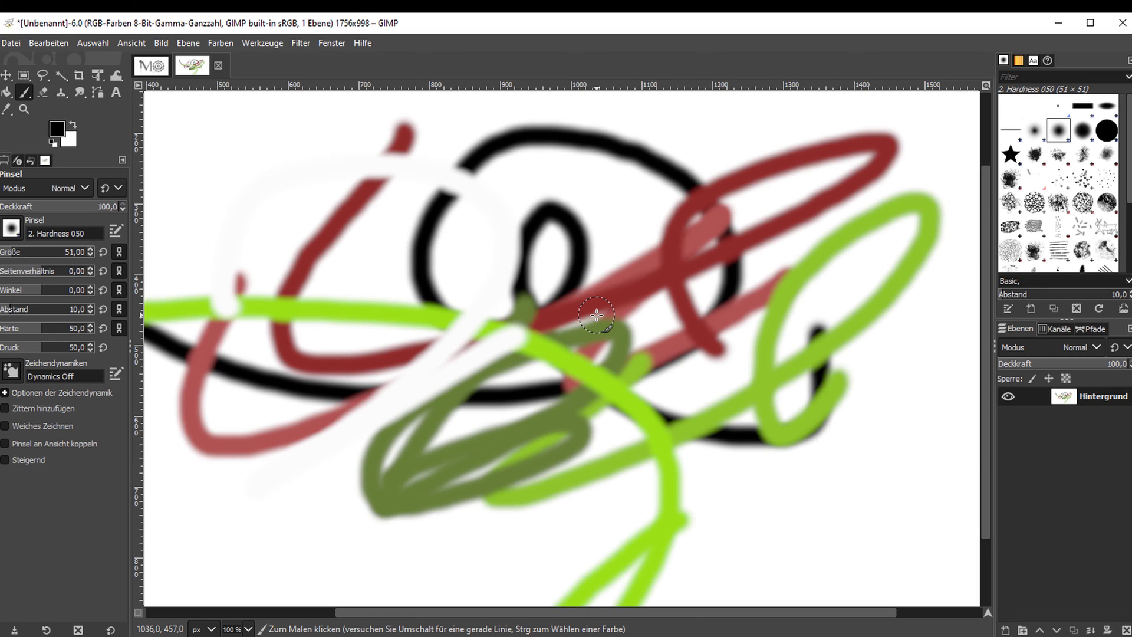
pyautogui.press('ctrl')
pyautogui.press('ctrl')
pyautogui.scroll(-1, 596, 315)
pyautogui.scroll(1, 536, 282)
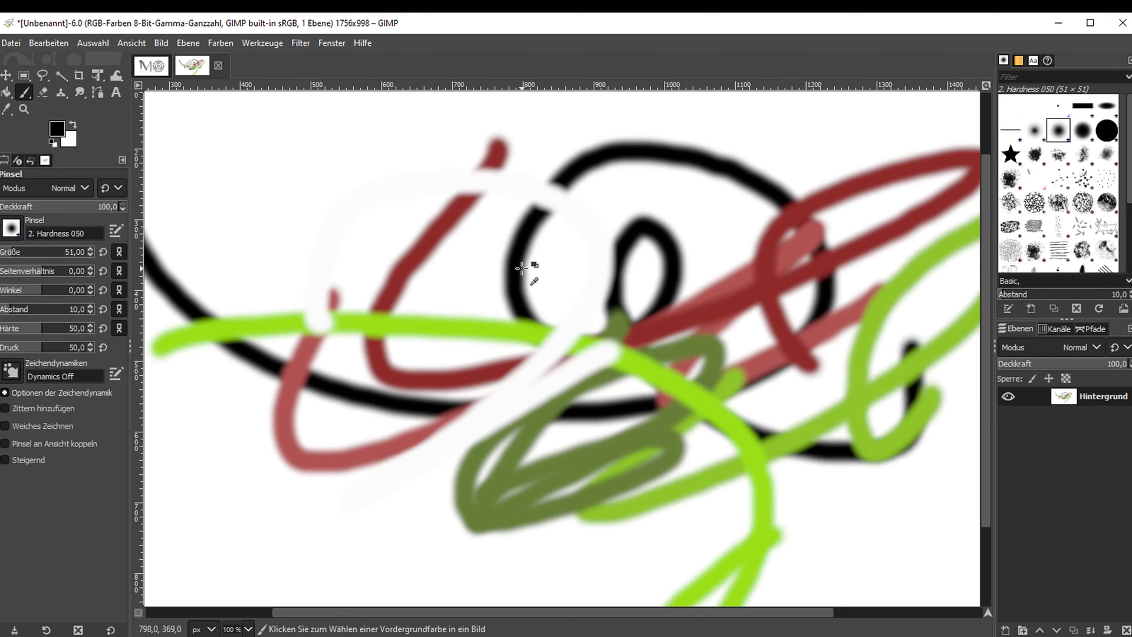
pyautogui.click(159, 43)
pyautogui.moveTo(256, 104)
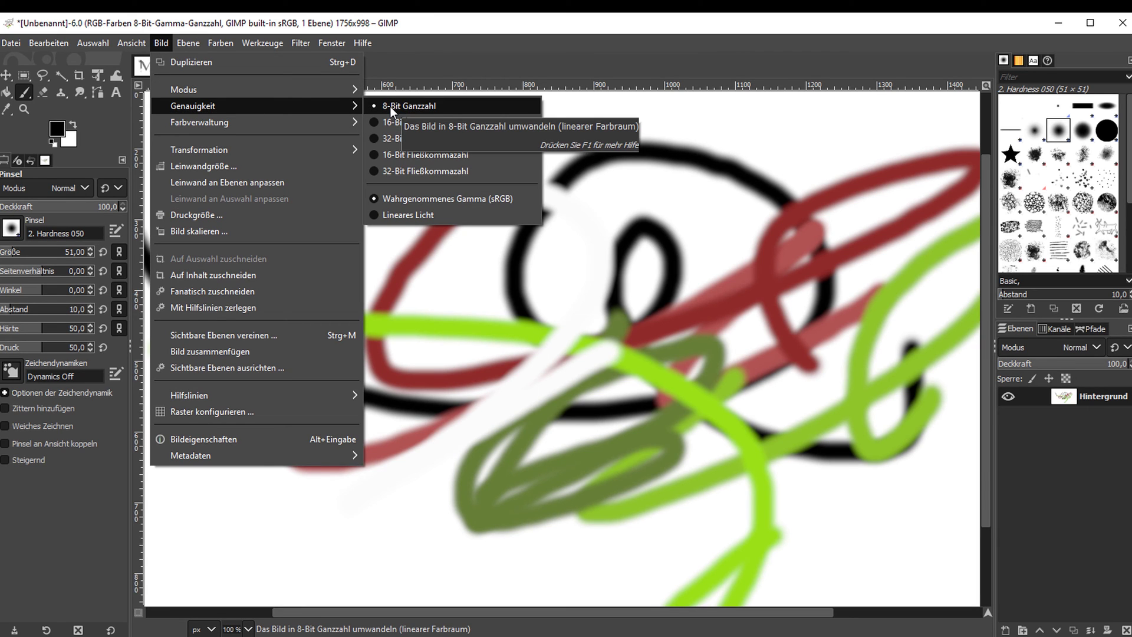
pyautogui.click(437, 34)
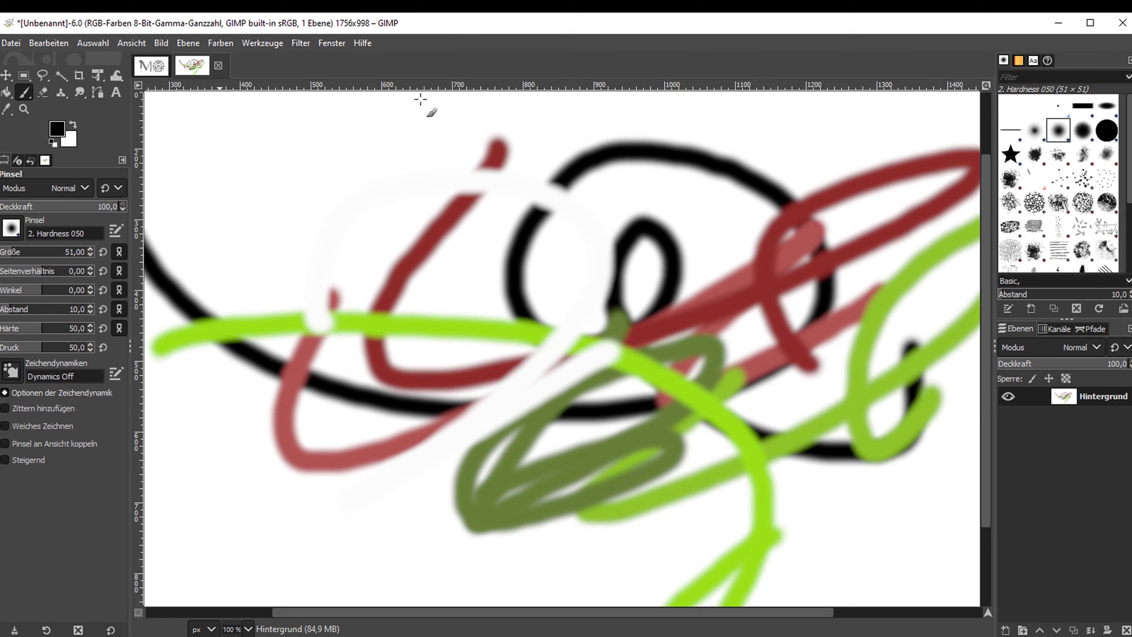
# Open the foreground colour editor, nudge red above zero, and enlarge the window
pyautogui.click(57, 129)
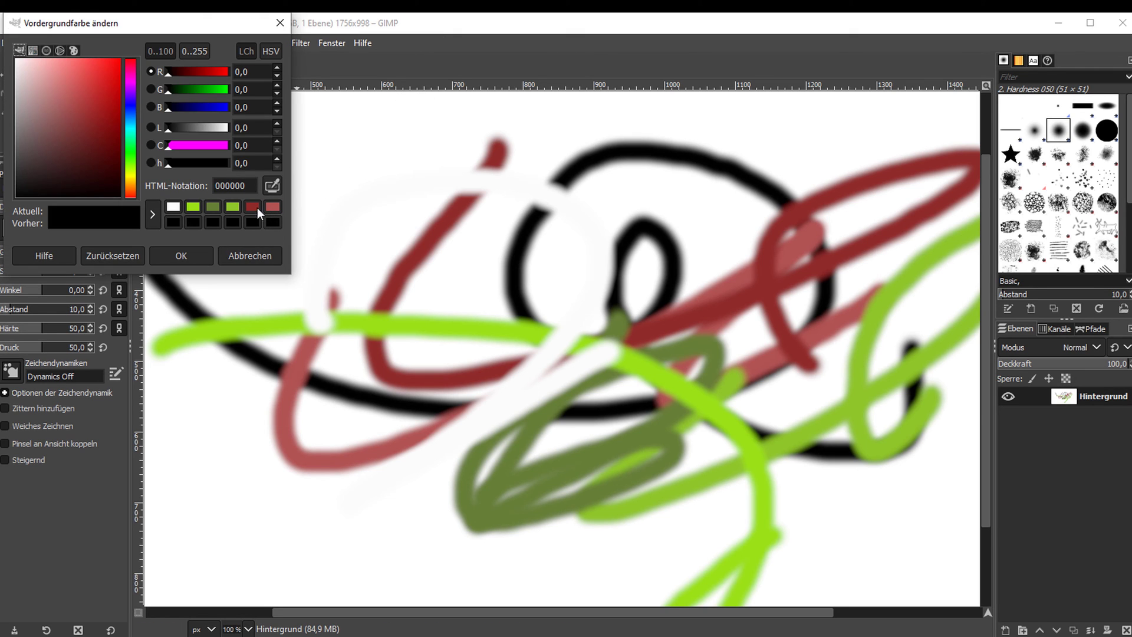
pyautogui.moveTo(208, 72)
pyautogui.mouseDown()
pyautogui.moveTo(174, 73)
pyautogui.moveTo(166, 111)
pyautogui.mouseUp()
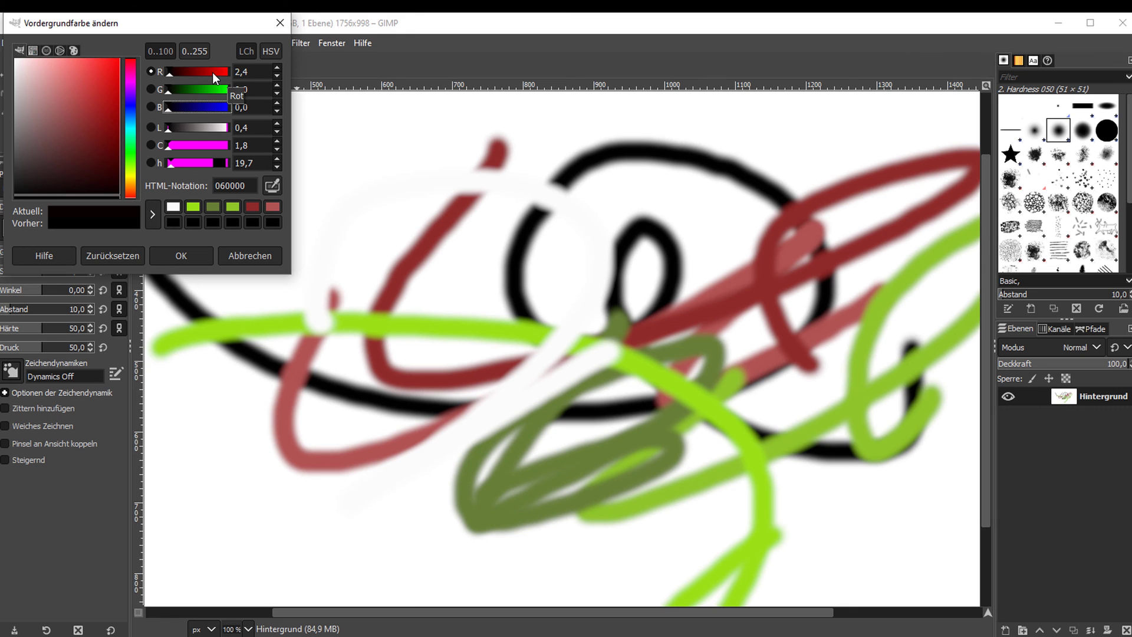
pyautogui.moveTo(290, 274)
pyautogui.mouseDown()
pyautogui.moveTo(468, 354)
pyautogui.moveTo(786, 468)
pyautogui.mouseUp()
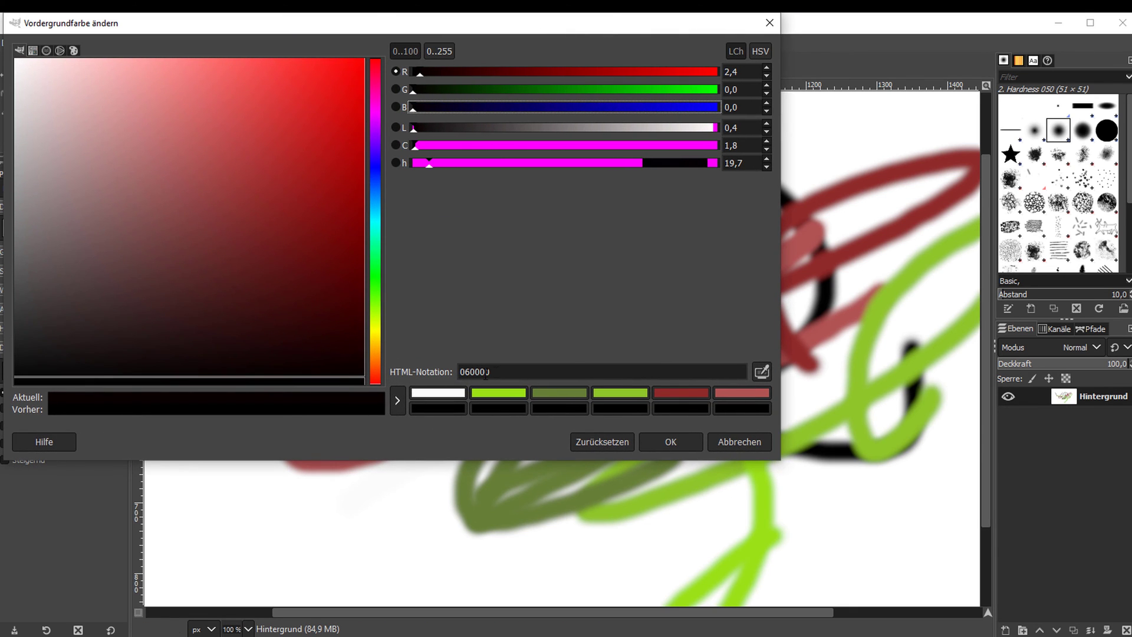
# Type FF into the hex code's first digits and select the following 00 pairs
pyautogui.moveTo(470, 372); pyautogui.dragTo(453, 394)
pyautogui.write('FF')
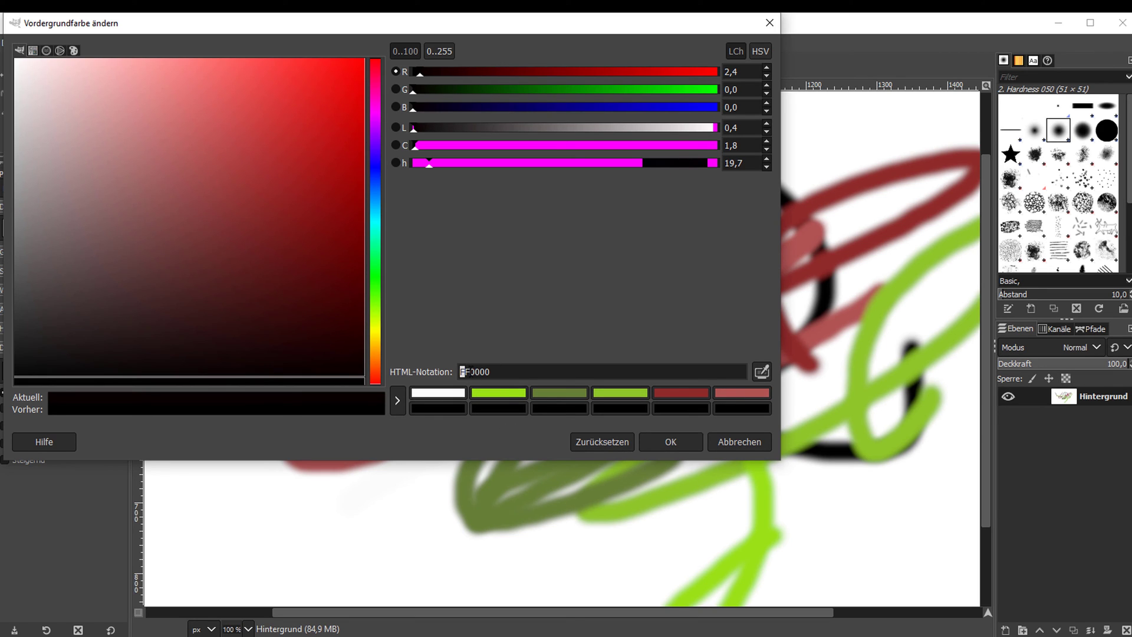
pyautogui.press('Right')
pyautogui.press('Right')
pyautogui.hotkey('shift', 'Left')
pyautogui.press('Right')
pyautogui.hotkey('shift', 'Right')
pyautogui.hotkey('shift', 'Right')
pyautogui.press('Right')
pyautogui.hotkey('shift', 'Right')
pyautogui.hotkey('shift', 'Right')
# Adjust red and green on a 0–255 scale, then lower lightness to grey 656565
pyautogui.moveTo(423, 77); pyautogui.dragTo(397, 69)
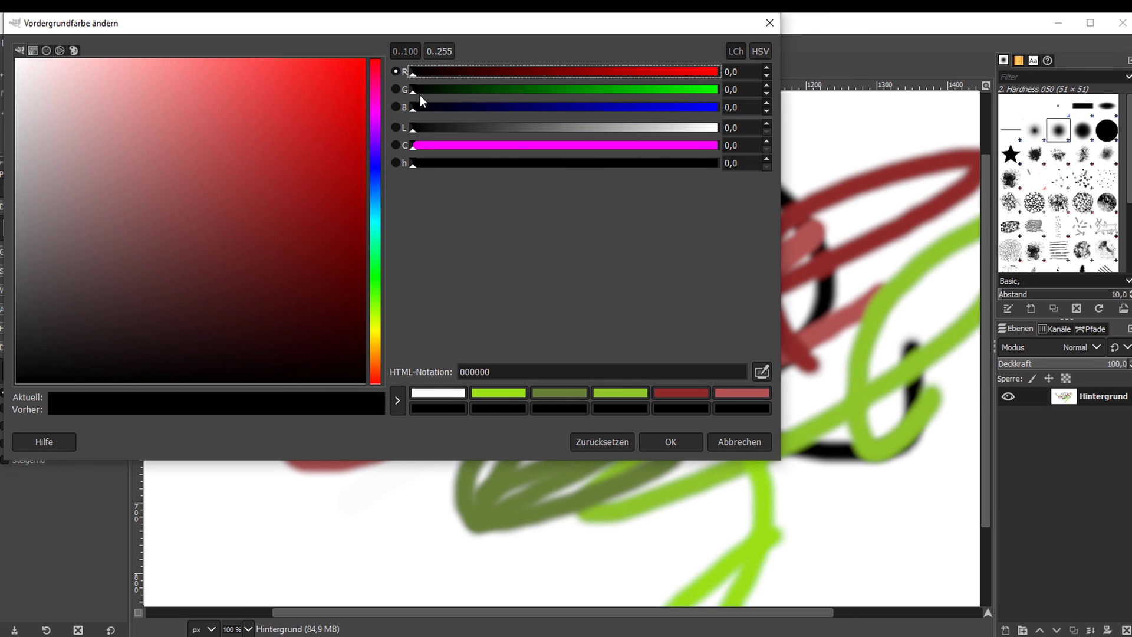
pyautogui.moveTo(413, 71); pyautogui.dragTo(767, 72)
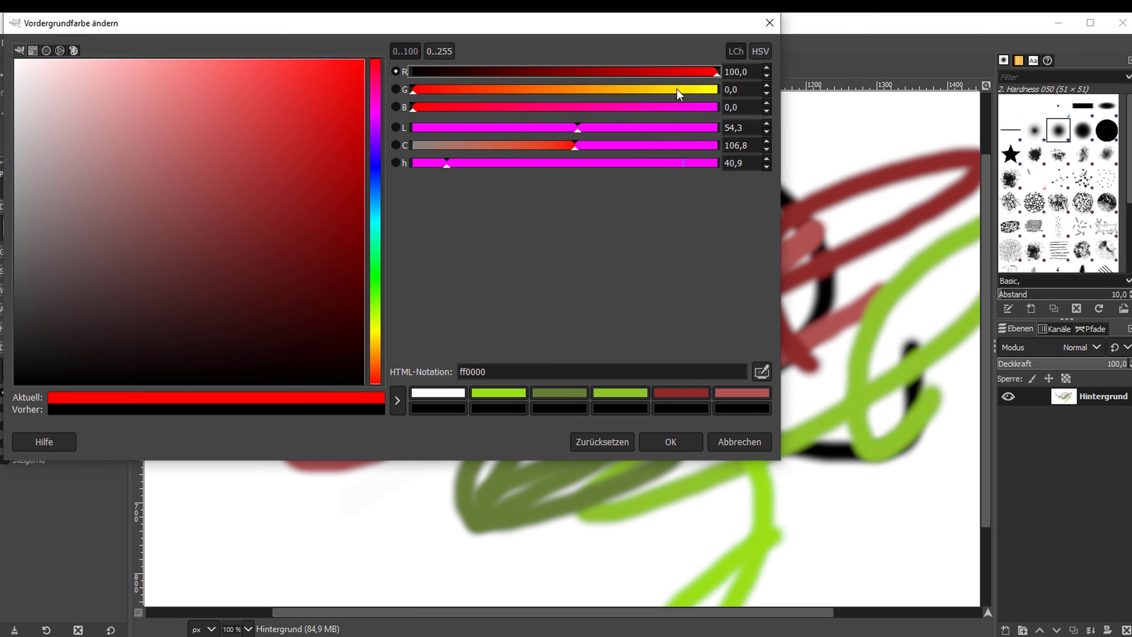
pyautogui.moveTo(677, 89); pyautogui.dragTo(767, 111)
pyautogui.click(431, 51)
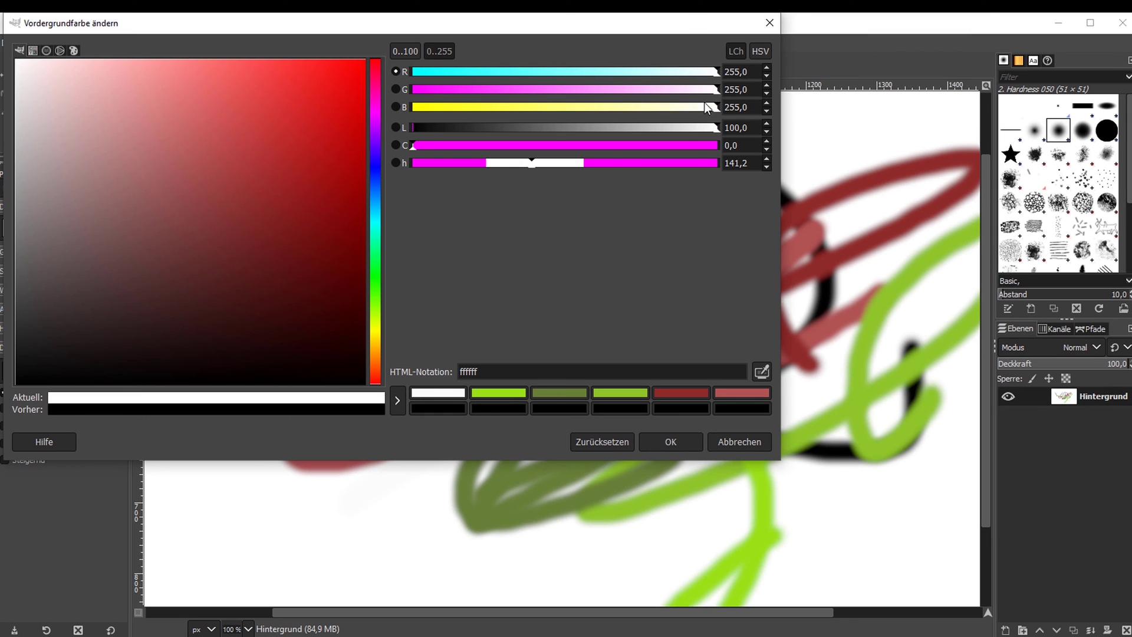
pyautogui.doubleClick(738, 105)
pyautogui.press('End')
pyautogui.click(543, 128)
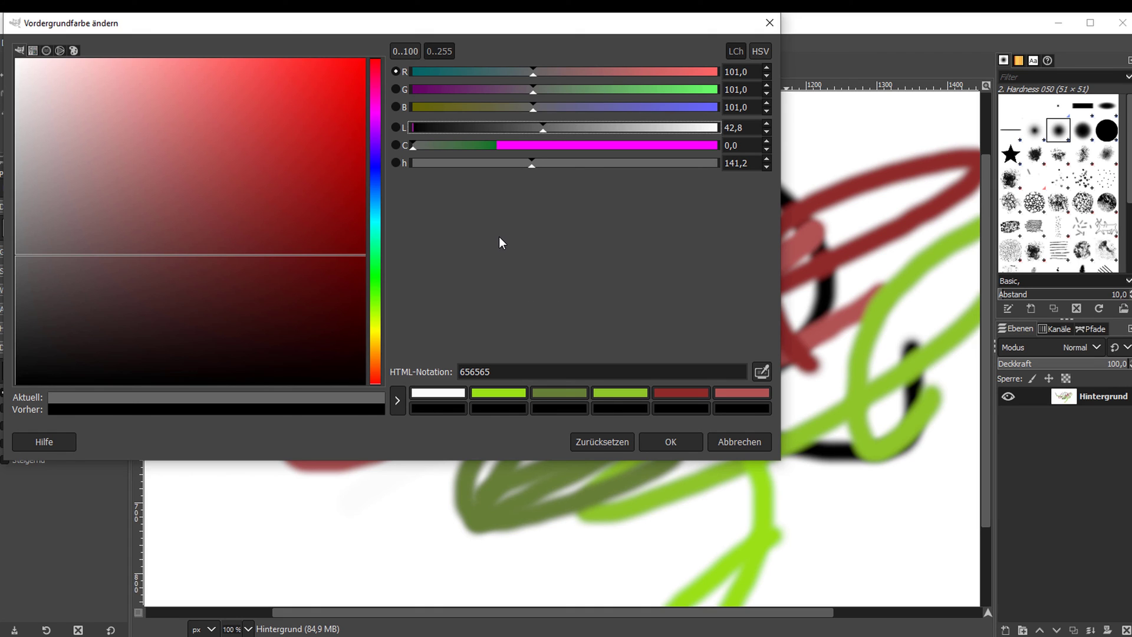
# Close the colour editor keeping black, and convert the image to 32-bit integer precision
pyautogui.click(725, 442)
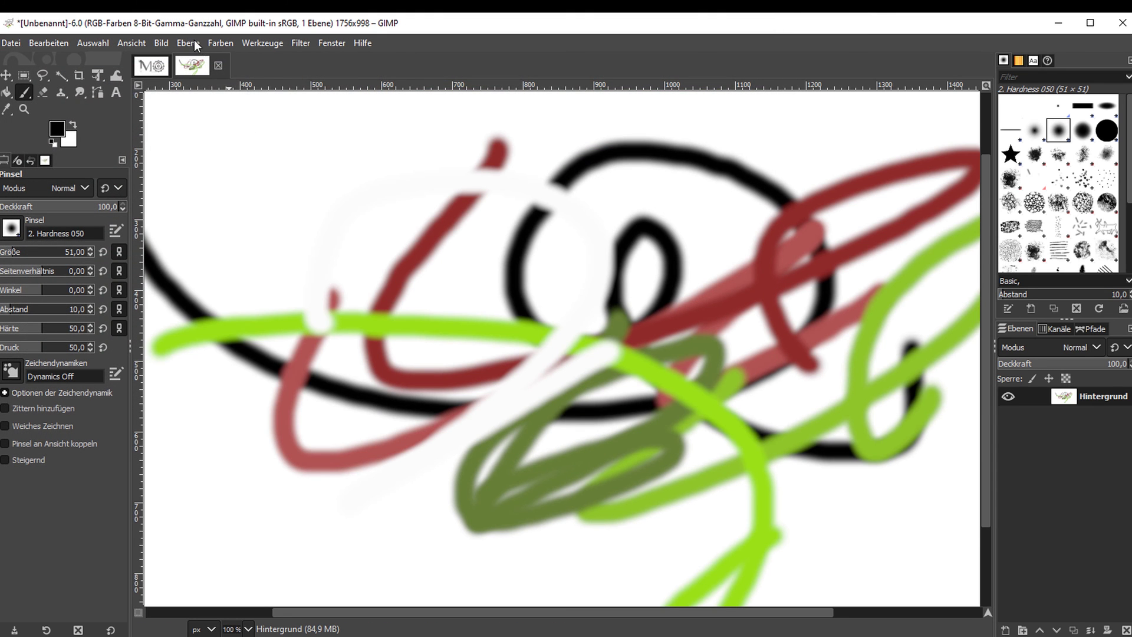
pyautogui.click(162, 43)
pyautogui.moveTo(193, 105)
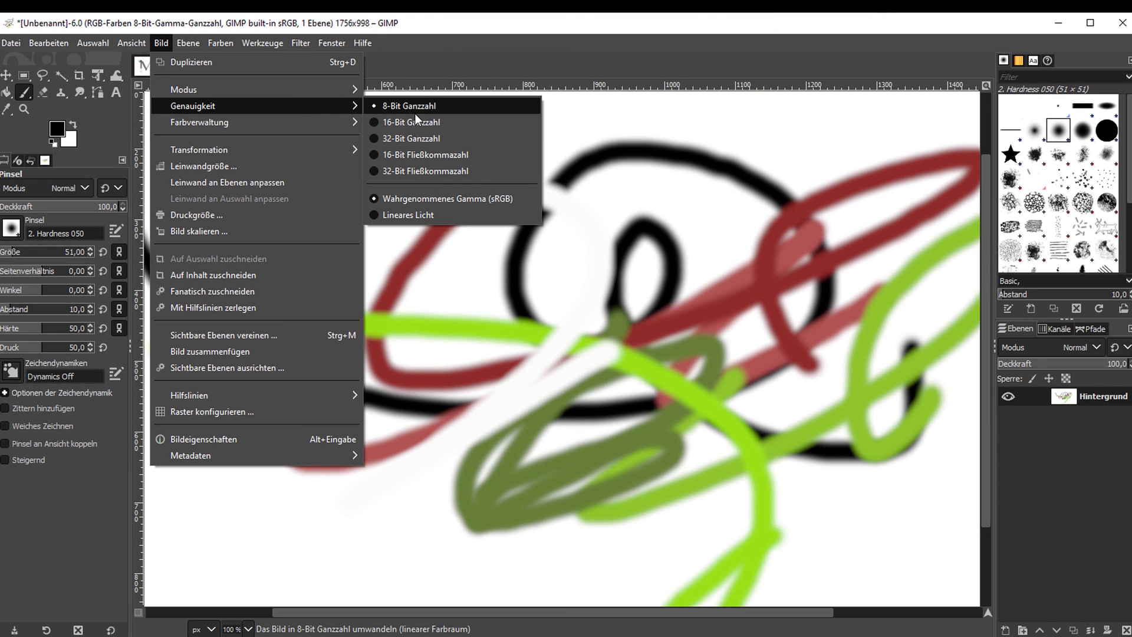
pyautogui.click(411, 139)
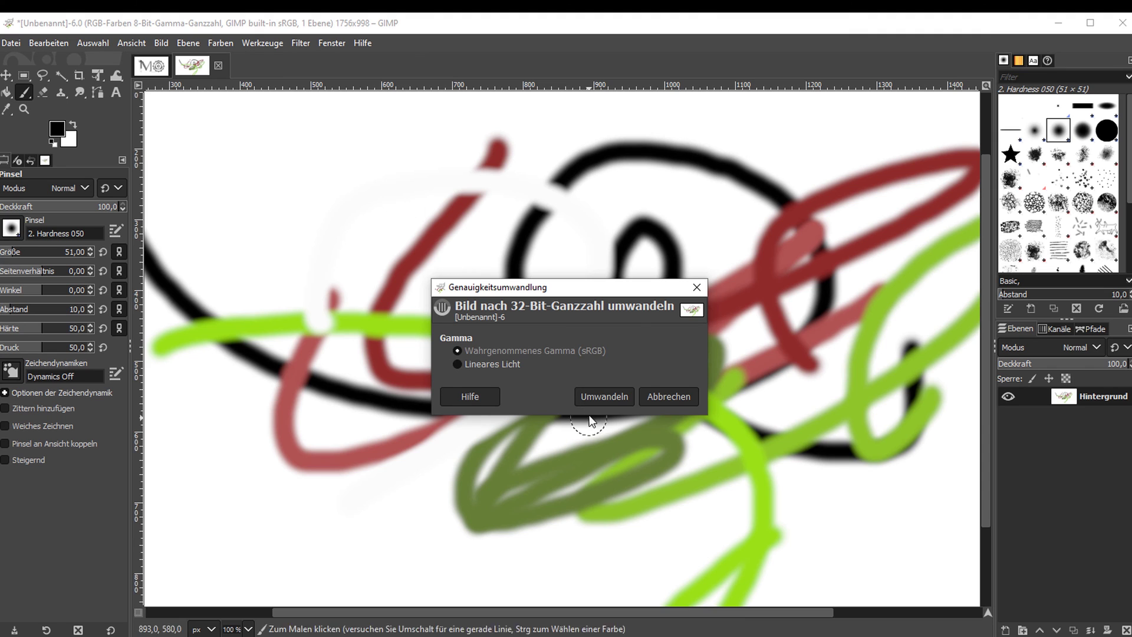
pyautogui.click(592, 398)
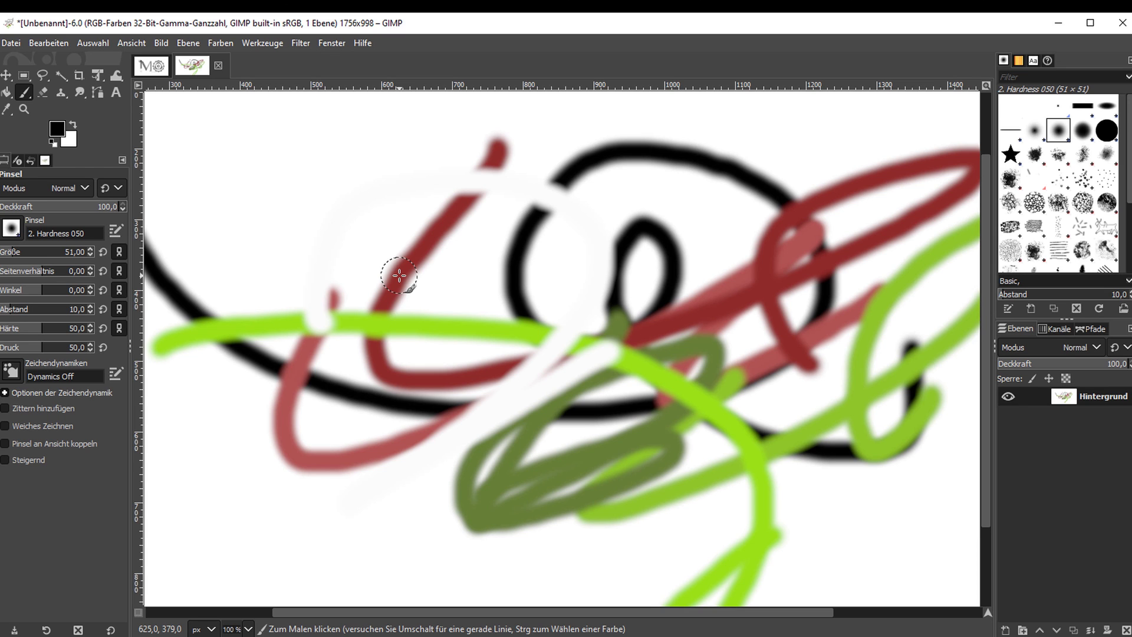
pyautogui.press('ctrl')
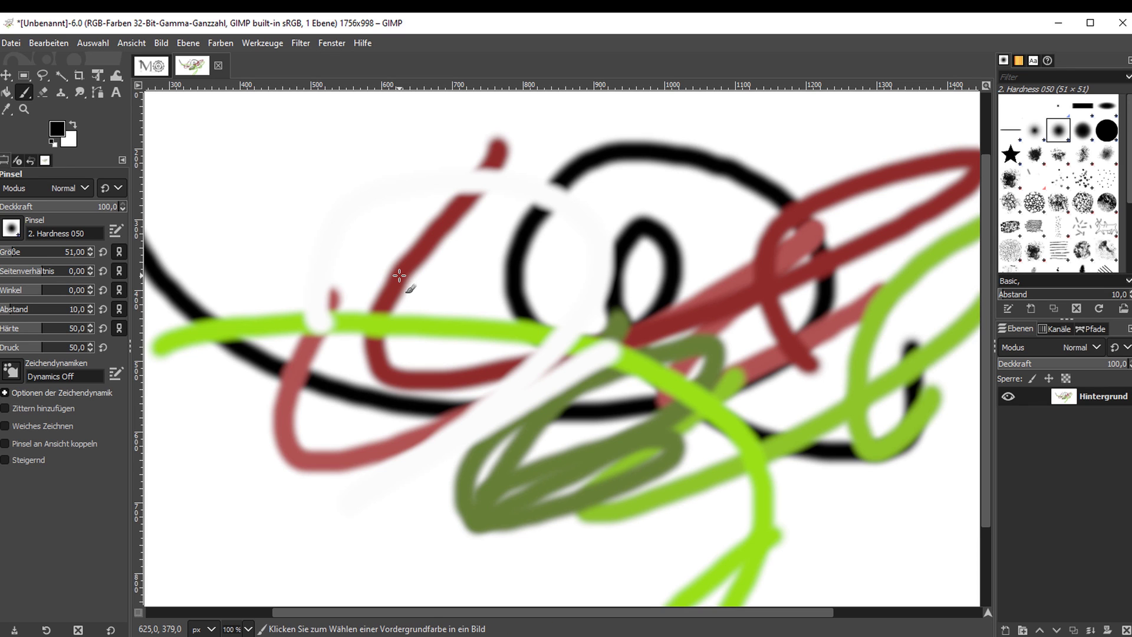
pyautogui.scroll(-1, 448, 283)
pyautogui.scroll(-1, 518, 323)
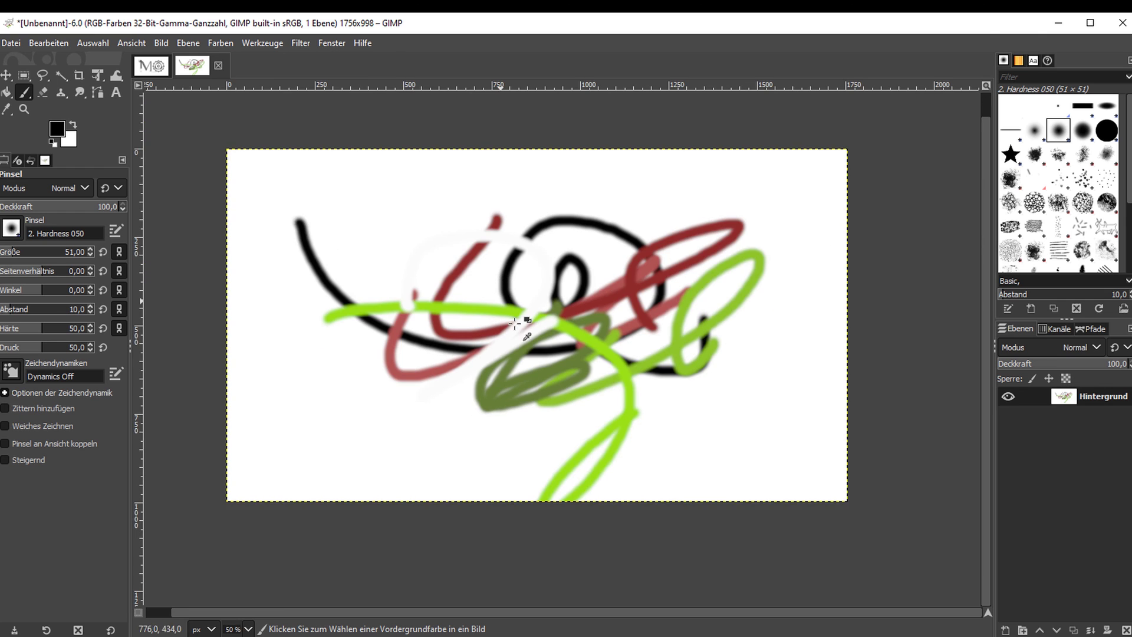
pyautogui.scroll(2, 534, 314)
pyautogui.scroll(-1, 634, 327)
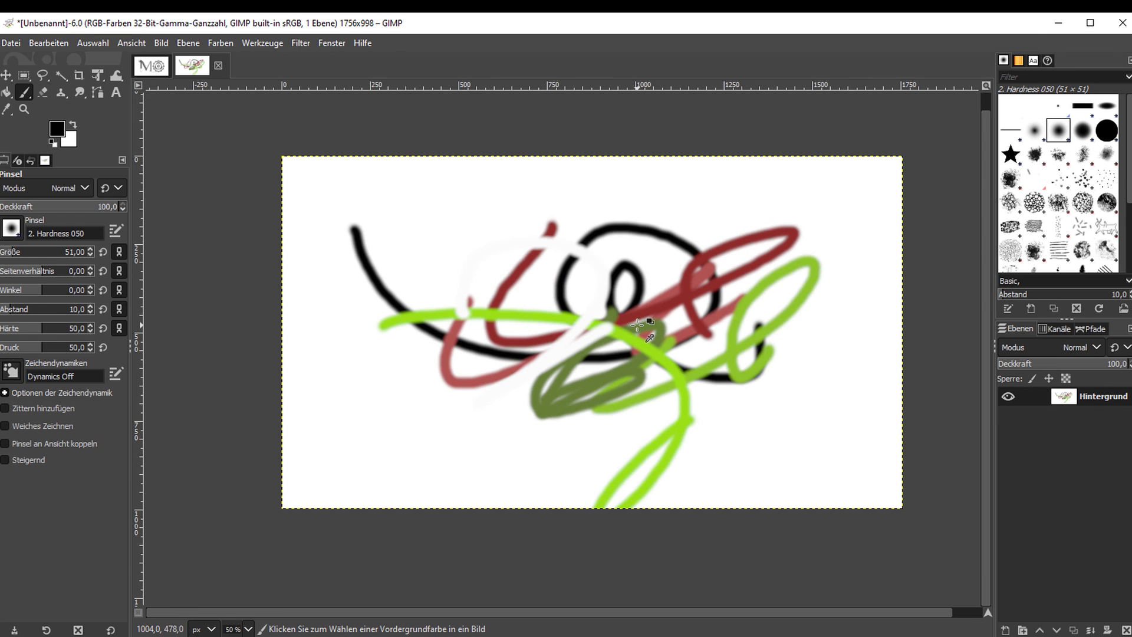
pyautogui.scroll(1, 645, 276)
pyautogui.scroll(2, 649, 277)
pyautogui.scroll(1, 627, 296)
pyautogui.scroll(1, 424, 331)
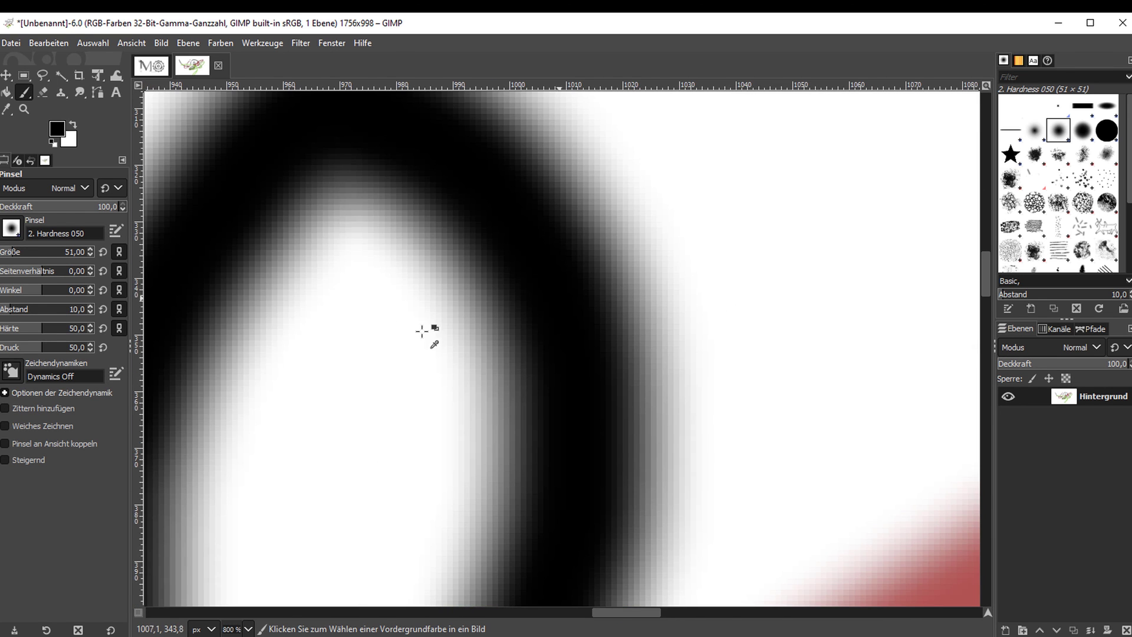
pyautogui.scroll(-6, 668, 352)
pyautogui.scroll(-2, 713, 387)
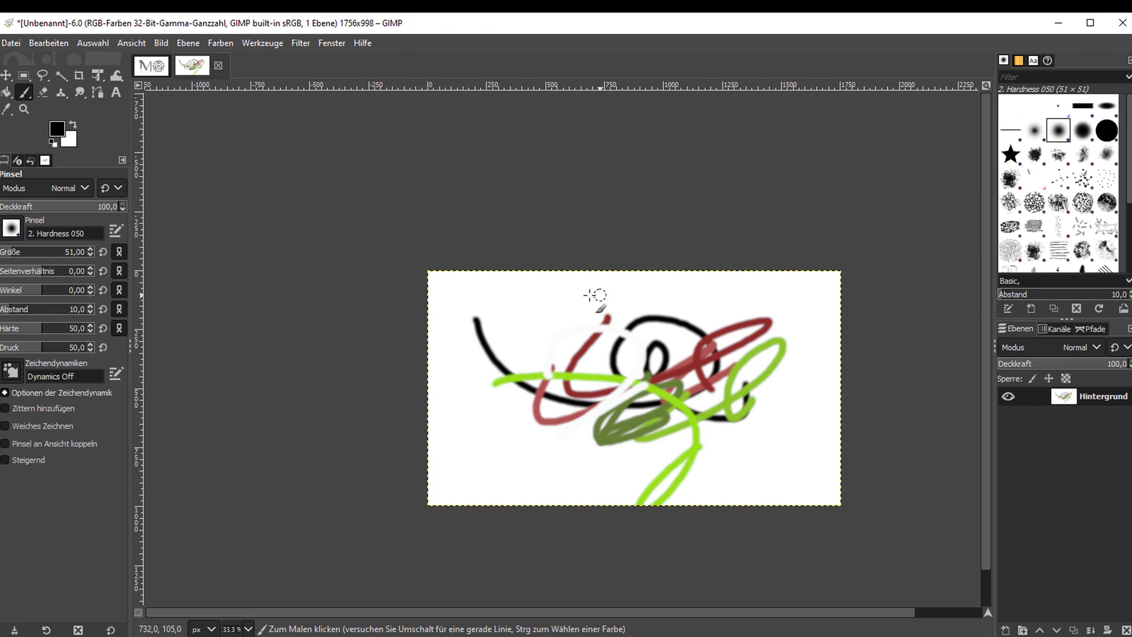
pyautogui.scroll(1, 713, 383)
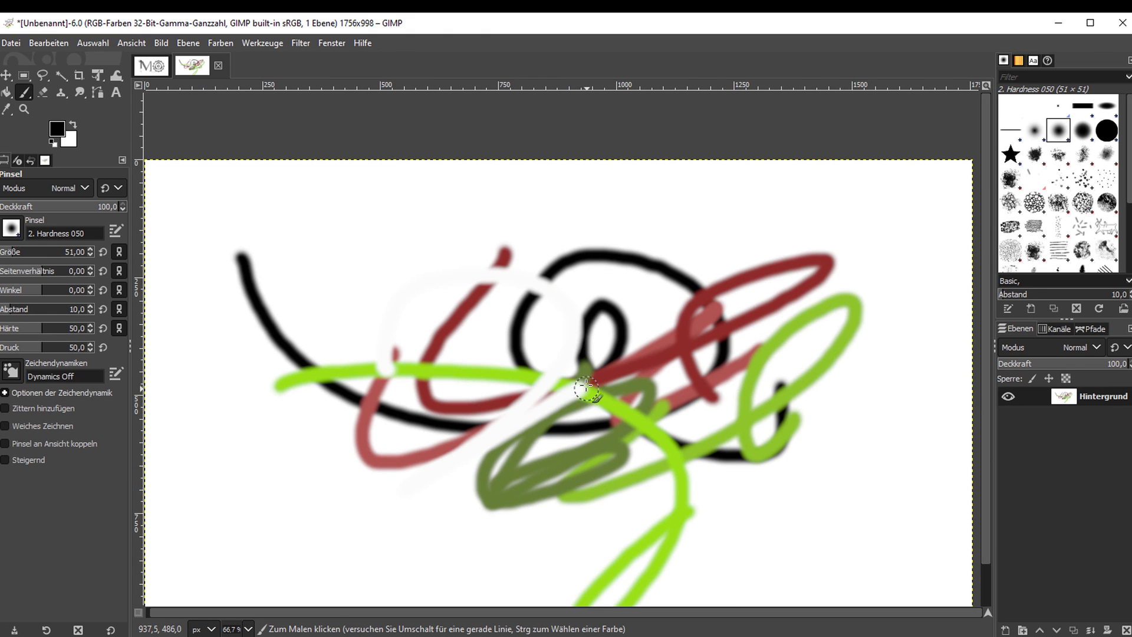
pyautogui.scroll(3, 580, 383)
pyautogui.scroll(2, 588, 382)
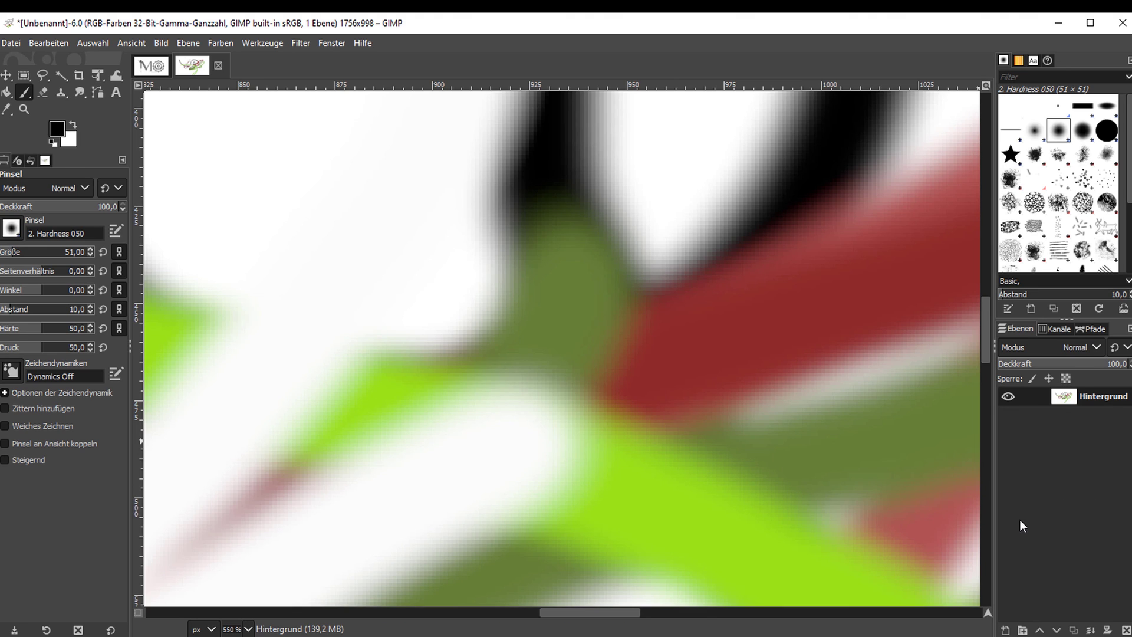
pyautogui.press('ctrl')
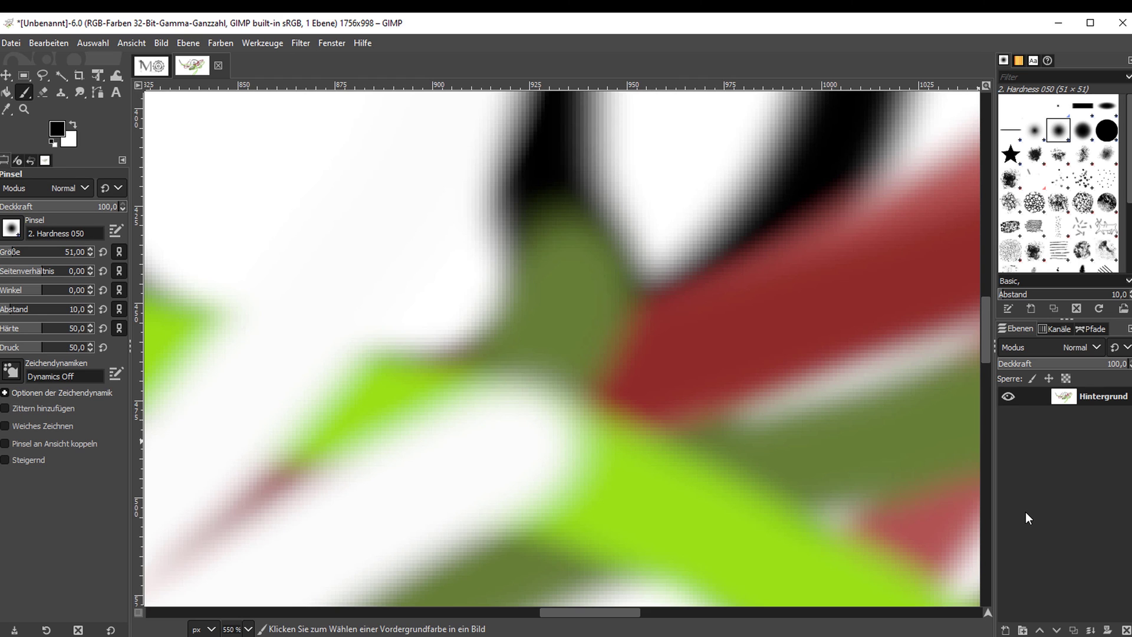